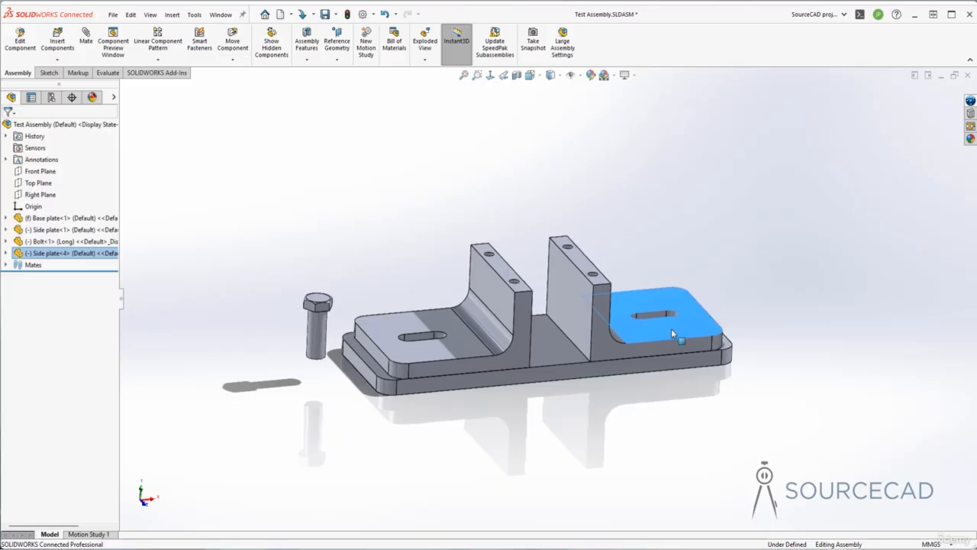
Create a reference plane midway between the base plate's two end faces and stretch the plane upward above the plate.
{"action": "left_click", "coordinate": [660, 240]}
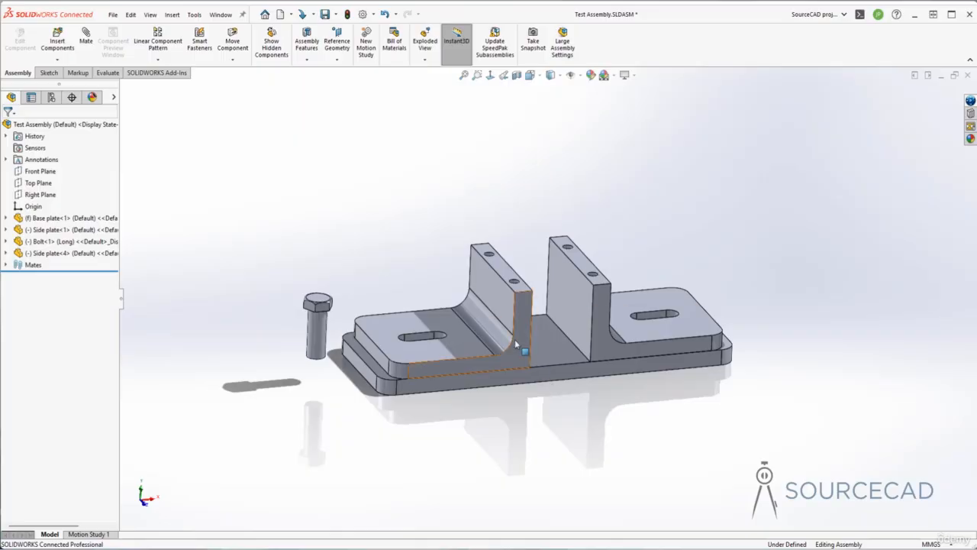
{"action": "left_click", "coordinate": [339, 47]}
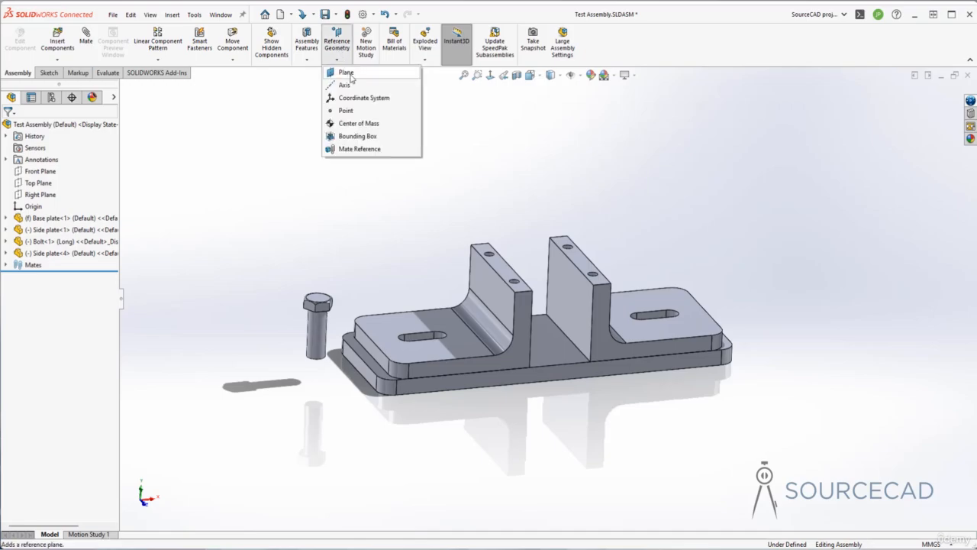
{"action": "left_click", "coordinate": [347, 74]}
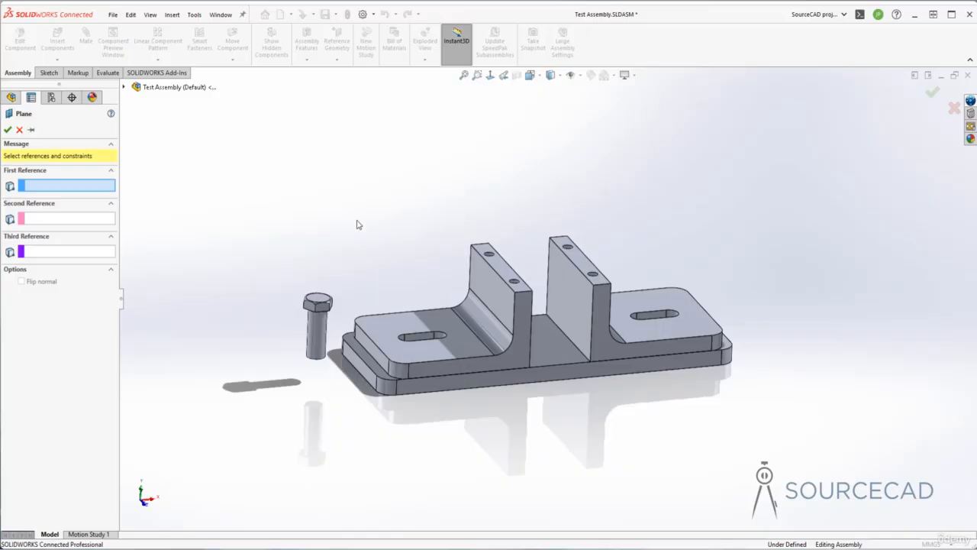
{"action": "left_click", "coordinate": [362, 367]}
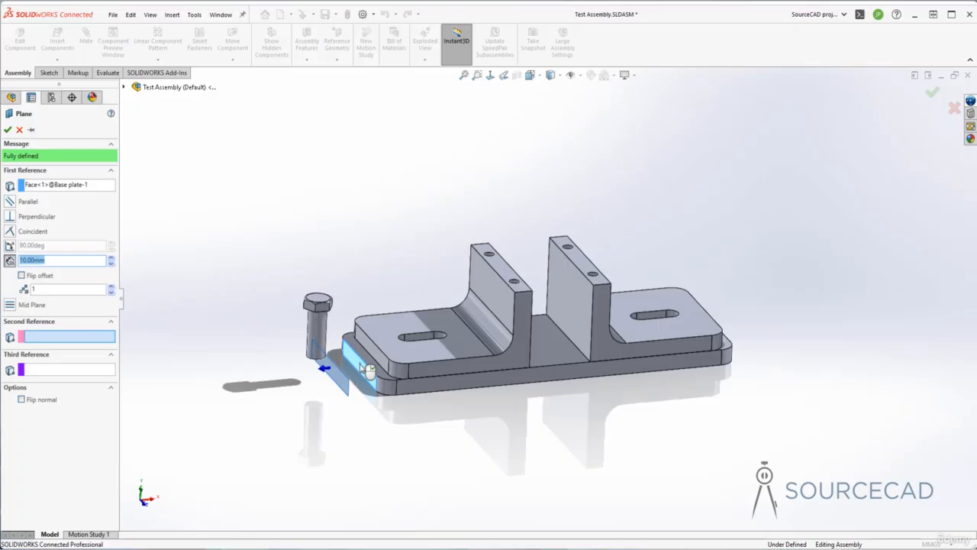
{"action": "middle_click_drag", "start_coordinate": [361, 367], "coordinate": [523, 393]}
{"action": "left_click", "coordinate": [596, 367]}
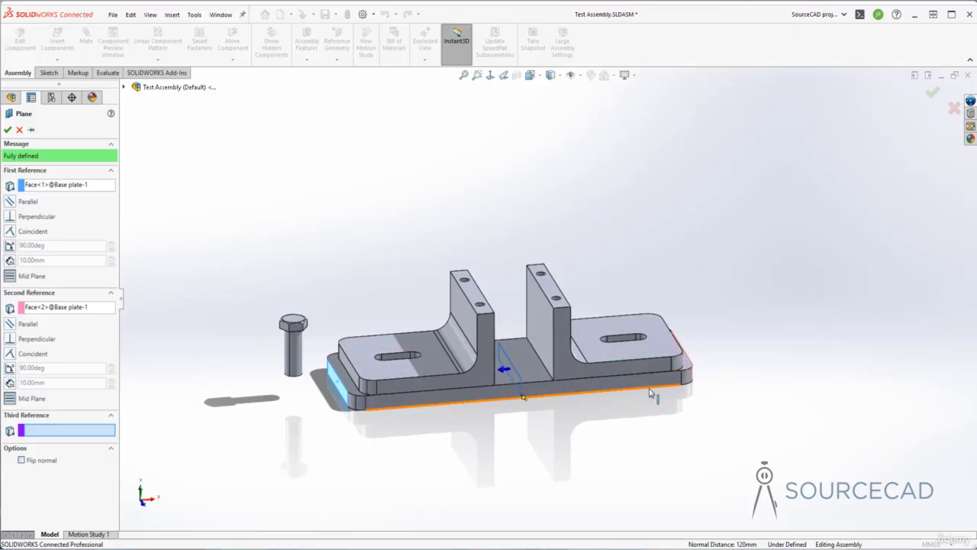
{"action": "left_click", "coordinate": [8, 129]}
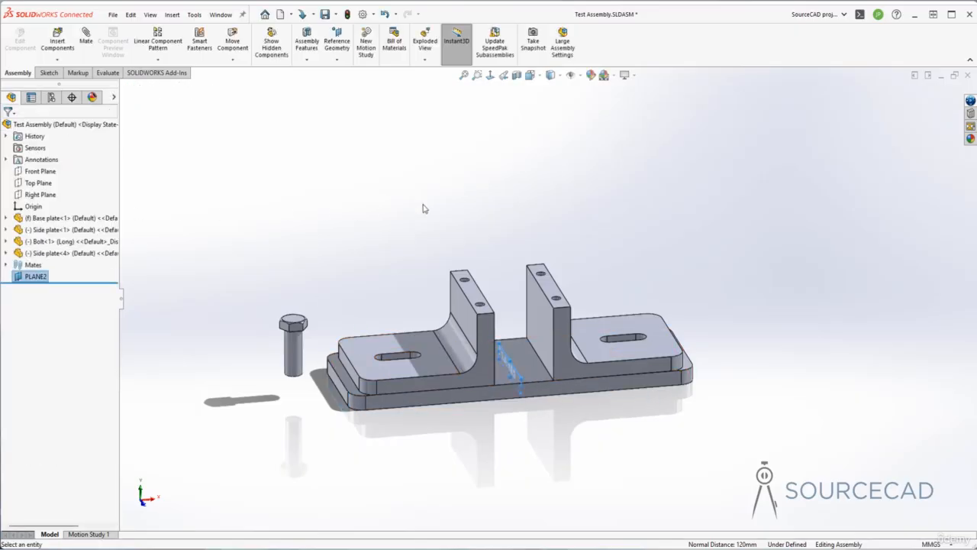
{"action": "left_click_drag", "start_coordinate": [510, 359], "coordinate": [510, 313]}
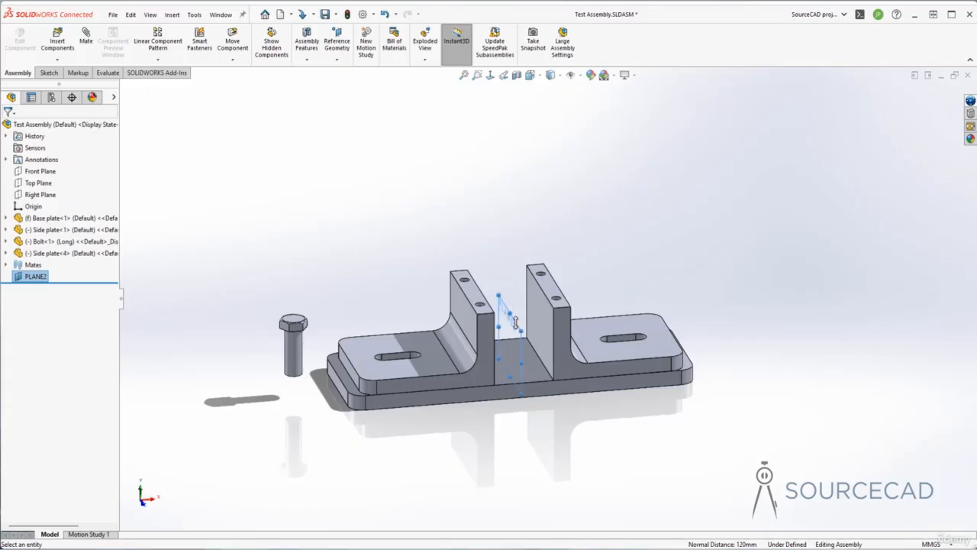
{"action": "key", "text": "Escape"}
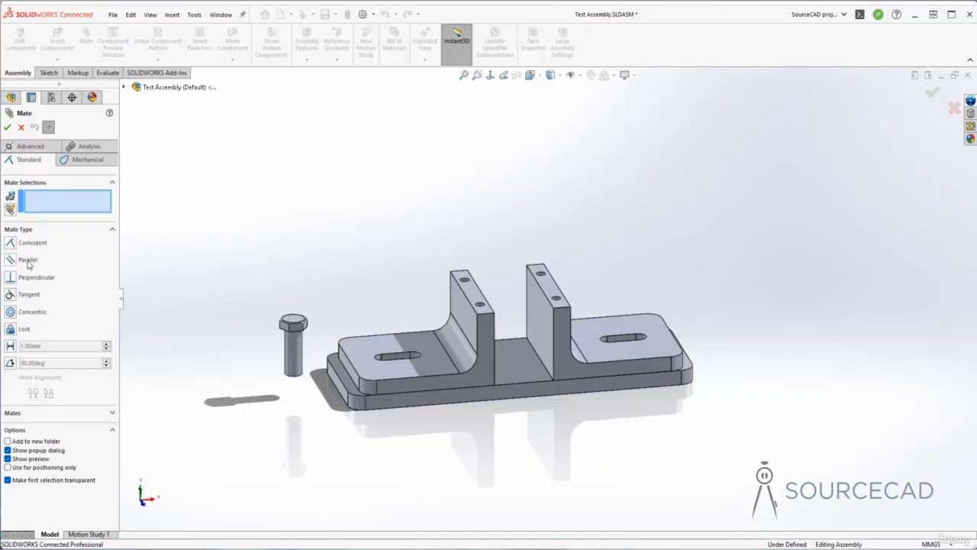
Add a symmetric mate between the inner upright faces of both side plates about PLANE2, and try moving a side plate.
{"action": "left_click", "coordinate": [29, 147]}
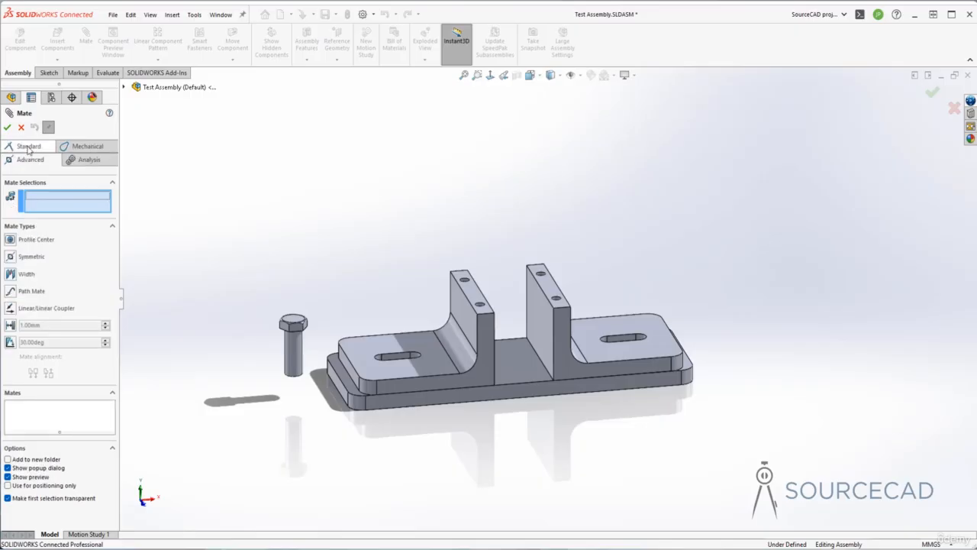
{"action": "left_click", "coordinate": [14, 258]}
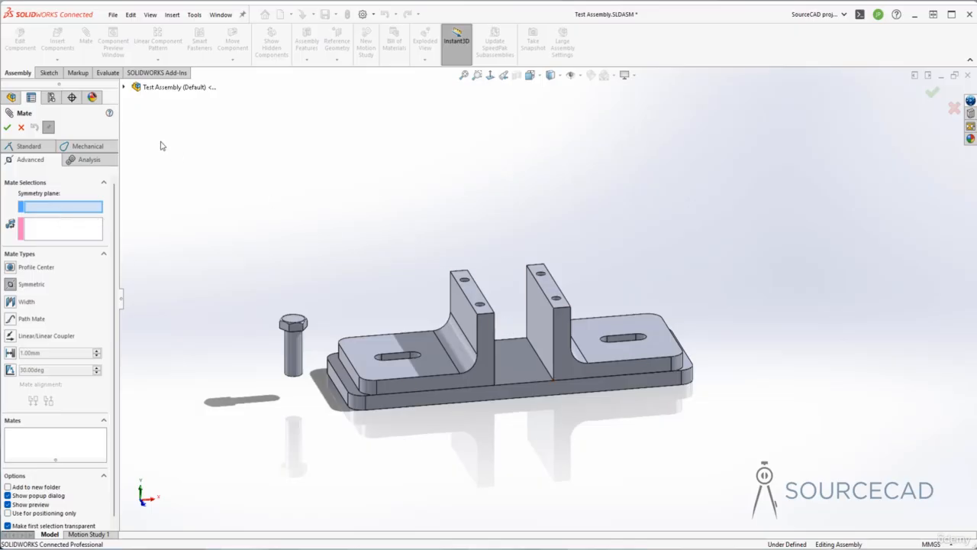
{"action": "left_click", "coordinate": [124, 88]}
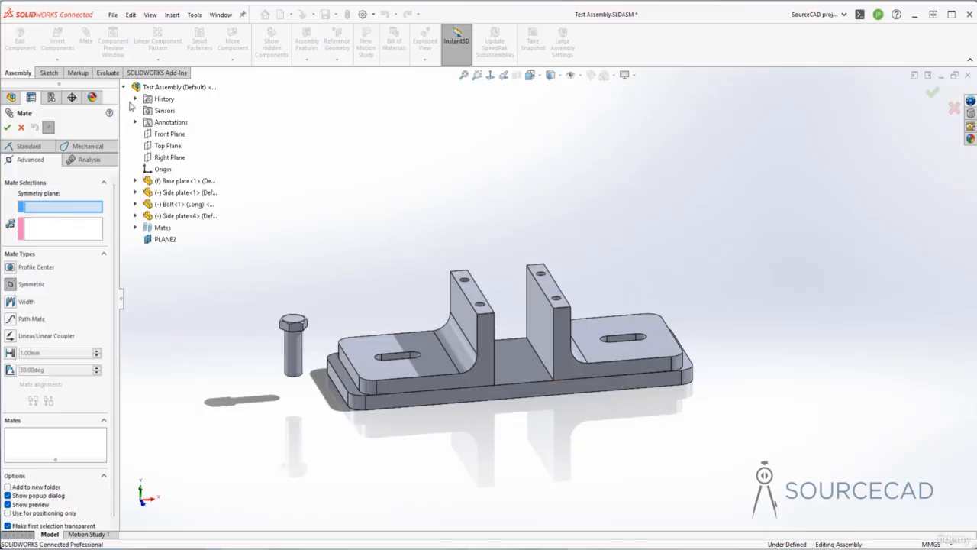
{"action": "left_click", "coordinate": [163, 240]}
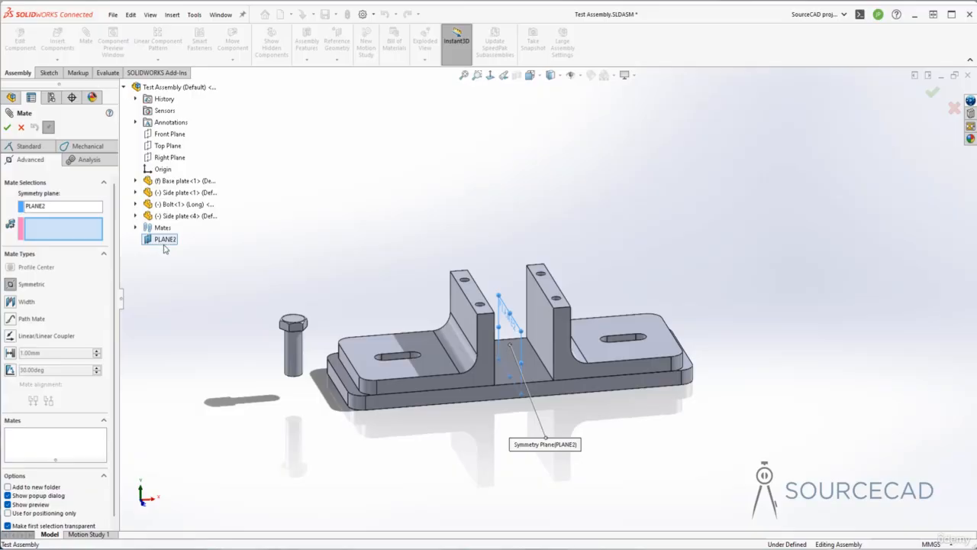
{"action": "middle_click_drag", "start_coordinate": [438, 229], "coordinate": [469, 255]}
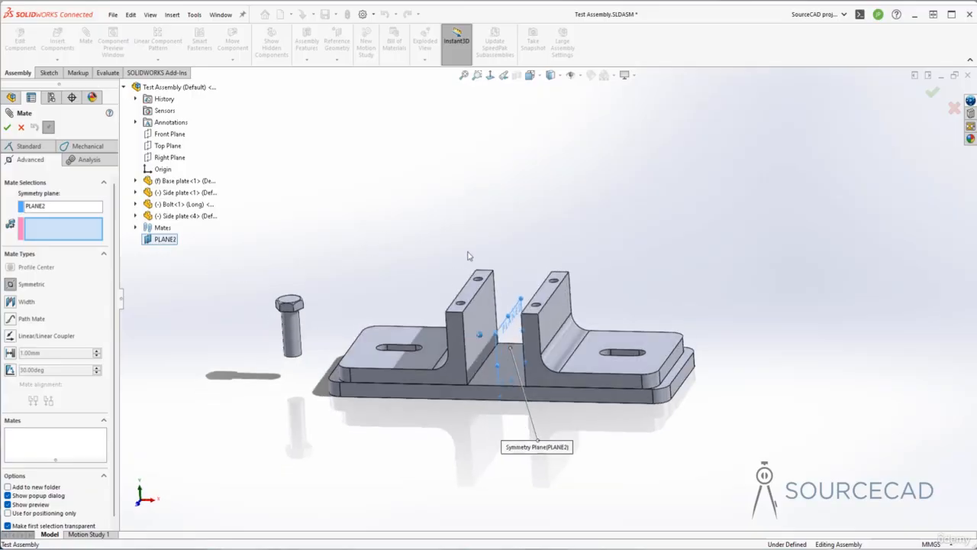
{"action": "left_click", "coordinate": [477, 316]}
{"action": "middle_click_drag", "start_coordinate": [478, 316], "coordinate": [532, 317]}
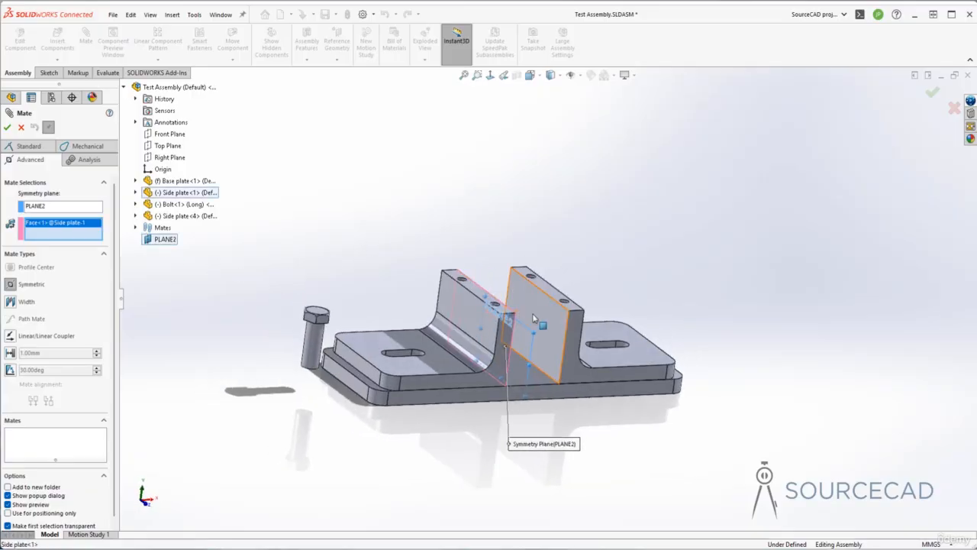
{"action": "left_click", "coordinate": [533, 318]}
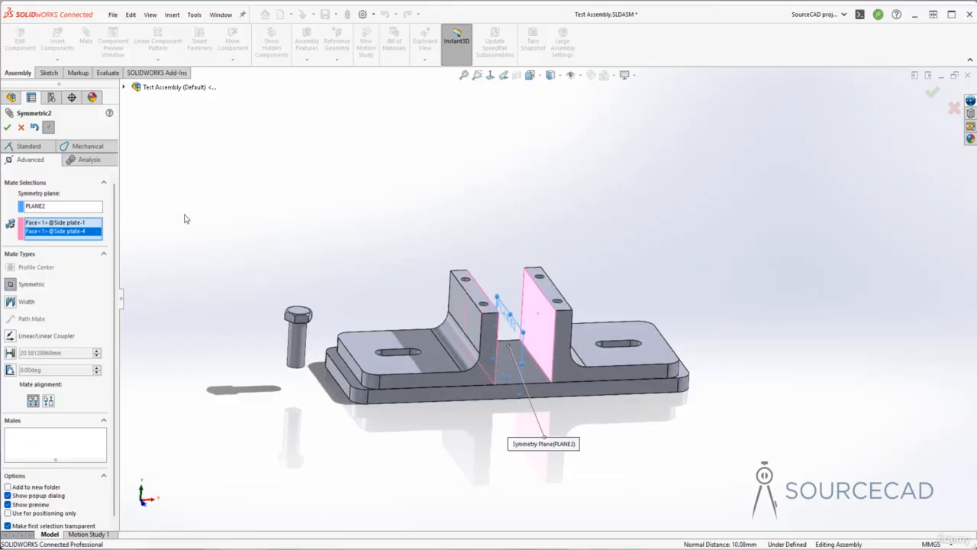
{"action": "left_click", "coordinate": [7, 127]}
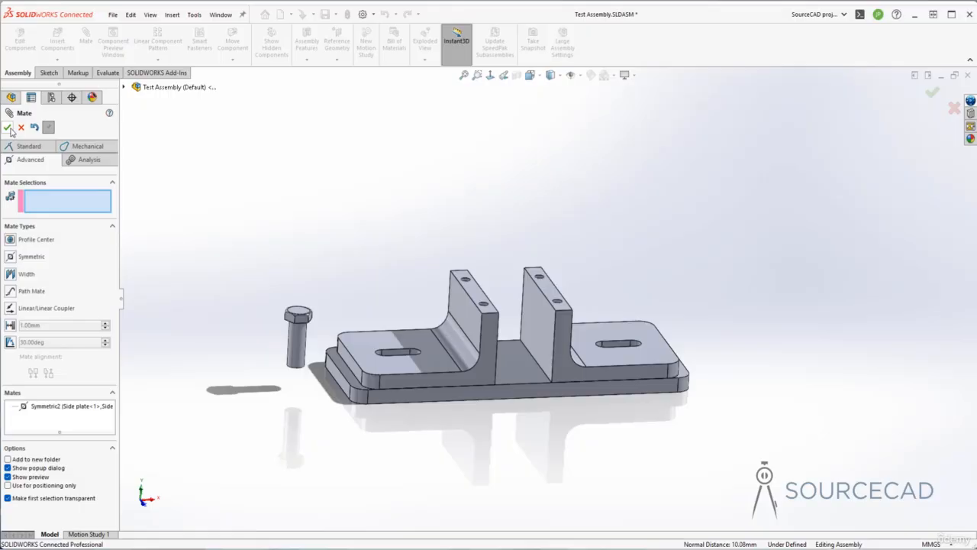
{"action": "left_click", "coordinate": [8, 128]}
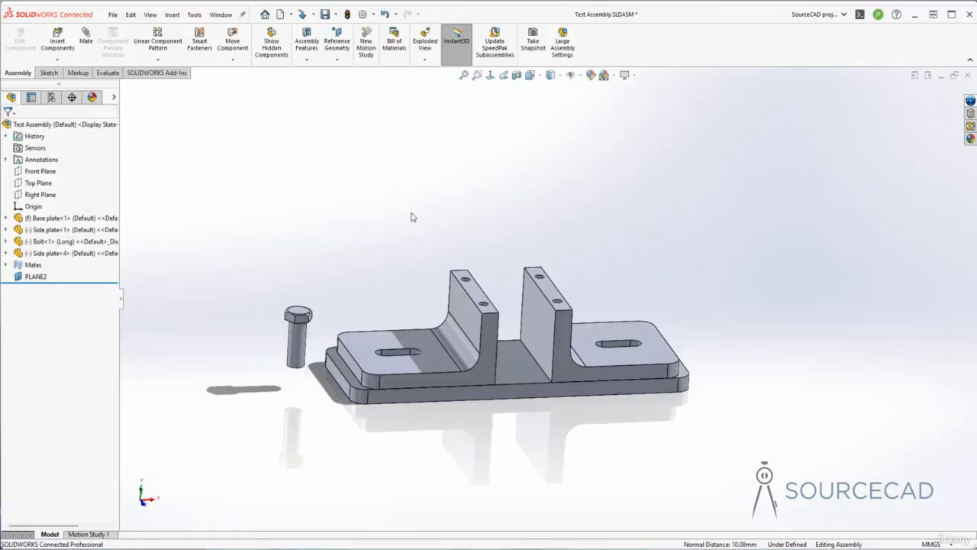
{"action": "mouse_move", "coordinate": [380, 345]}
{"action": "left_mouse_down"}
{"action": "mouse_move", "coordinate": [336, 349]}
{"action": "mouse_move", "coordinate": [405, 353]}
{"action": "mouse_move", "coordinate": [349, 353]}
{"action": "mouse_move", "coordinate": [385, 352]}
{"action": "mouse_move", "coordinate": [355, 352]}
{"action": "mouse_move", "coordinate": [363, 352]}
{"action": "left_mouse_up"}
{"action": "middle_click_drag", "start_coordinate": [374, 254], "coordinate": [351, 283]}
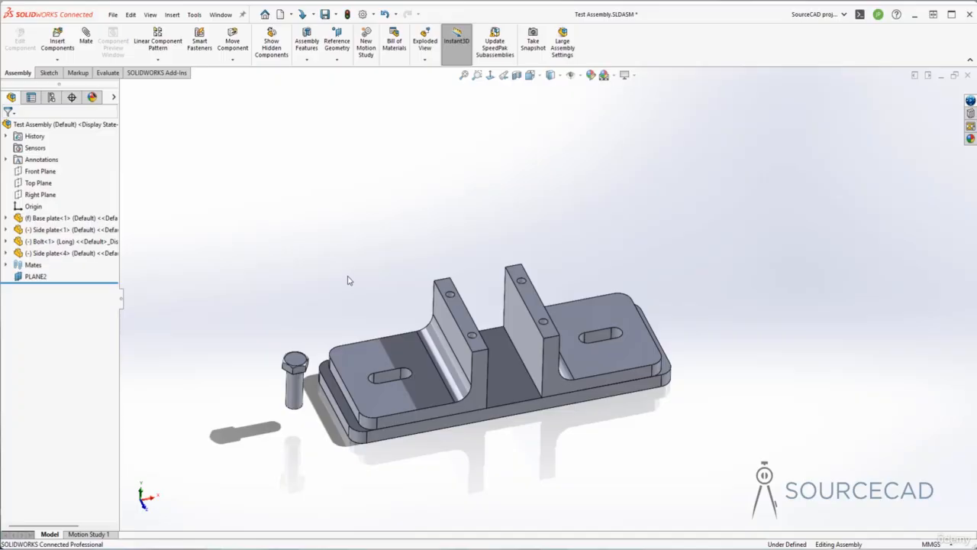
Insert the Center block part from the Solidworks simple assembly folder above the side plates, and move the side plates further apart.
{"action": "left_click", "coordinate": [67, 45]}
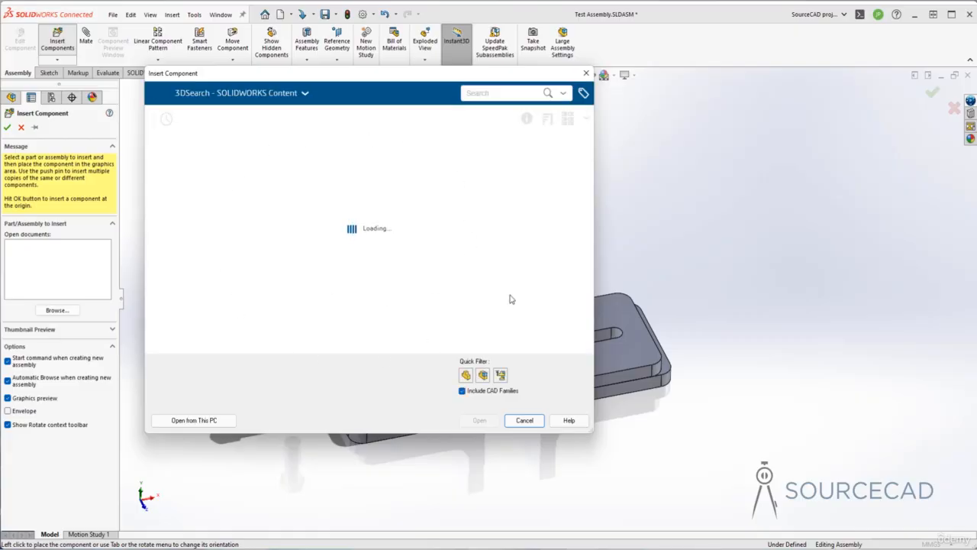
{"action": "left_click", "coordinate": [203, 421]}
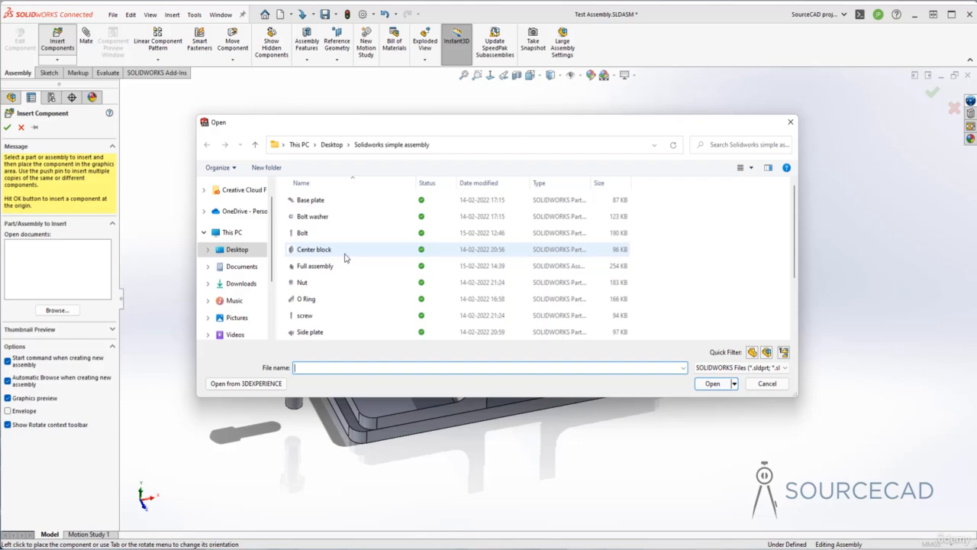
{"action": "left_click", "coordinate": [321, 255]}
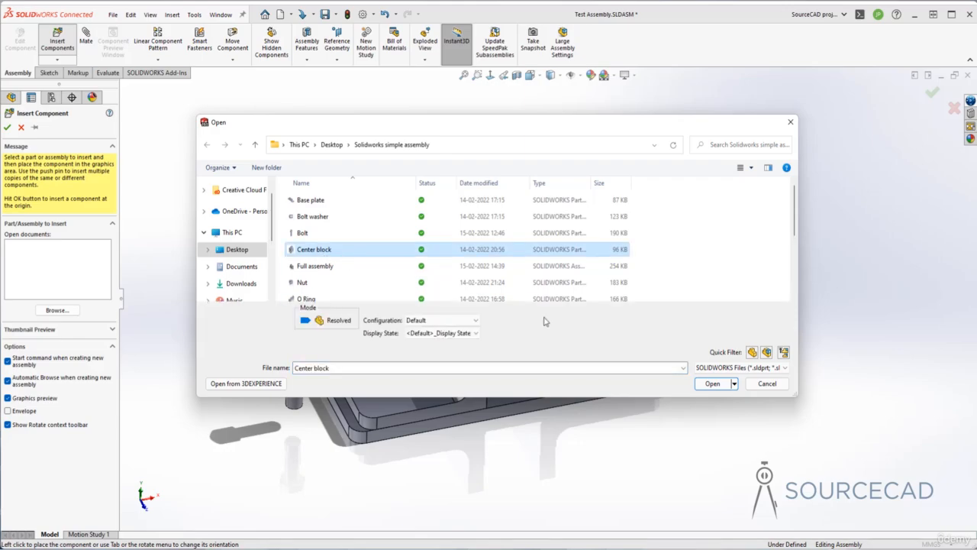
{"action": "left_click", "coordinate": [713, 383]}
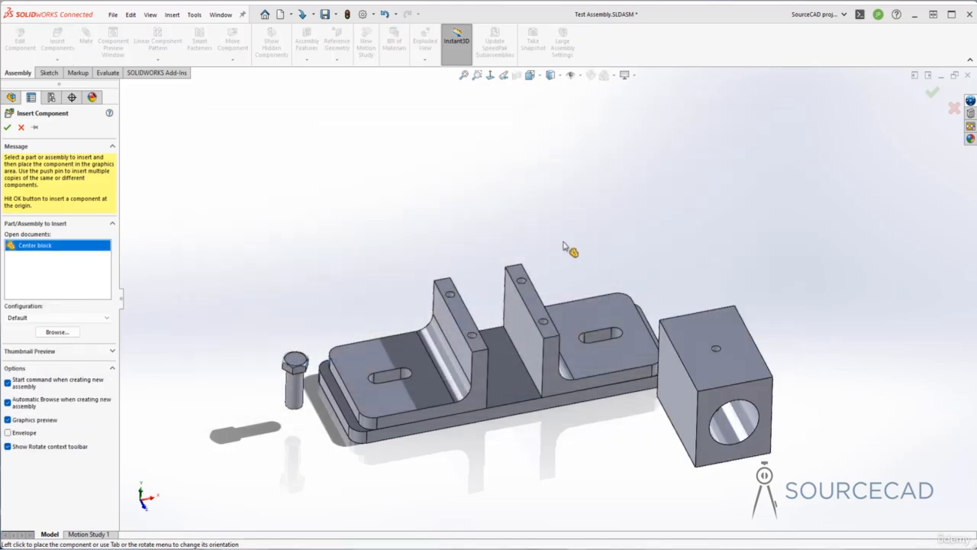
{"action": "left_click", "coordinate": [452, 202]}
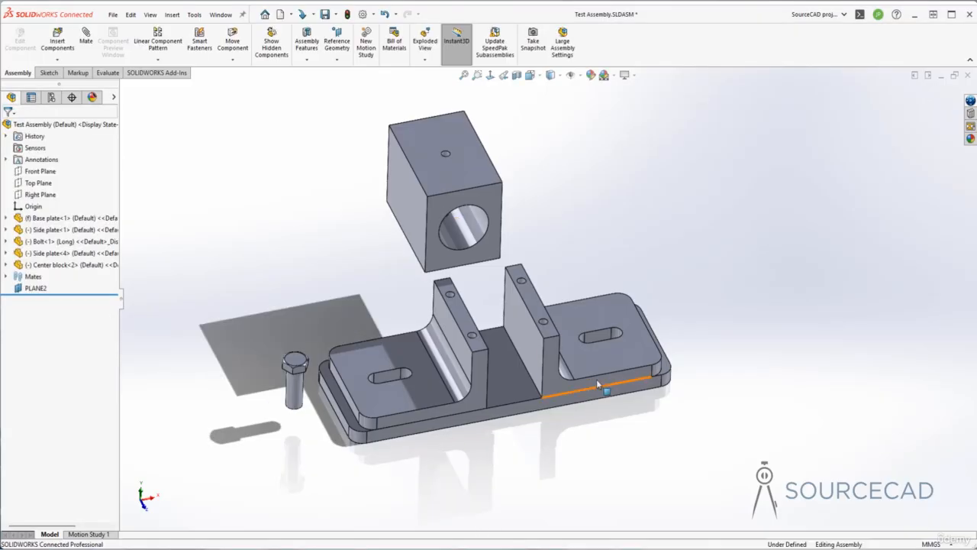
{"action": "left_click_drag", "start_coordinate": [610, 372], "coordinate": [624, 372]}
{"action": "left_click", "coordinate": [618, 458]}
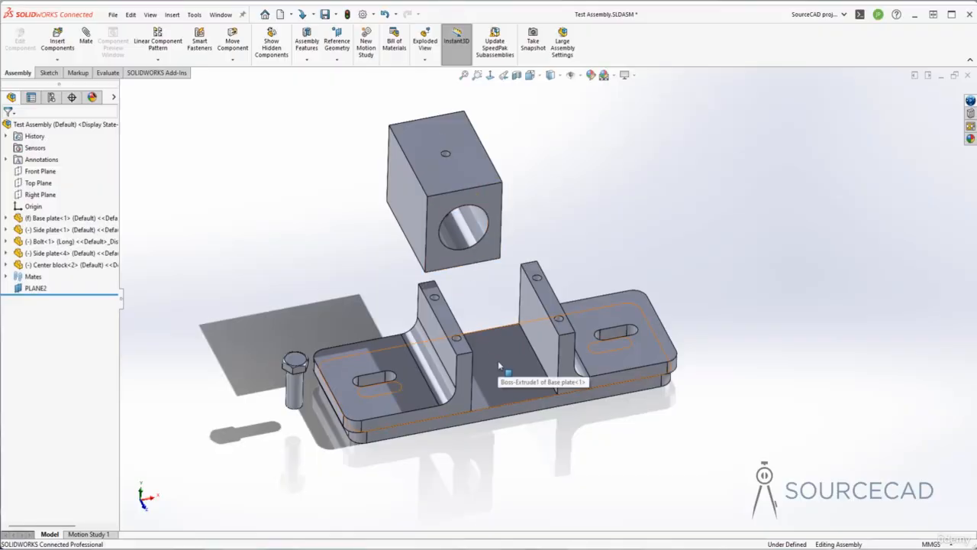
Mate the Center block's two outer side faces coincident with the inner upright faces of the two side plates.
{"action": "left_click", "coordinate": [415, 206]}
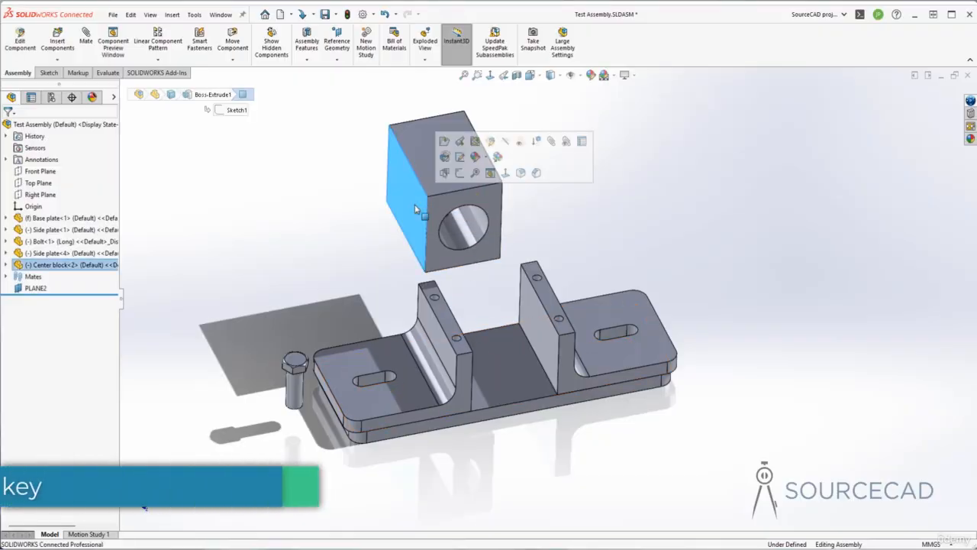
{"action": "middle_click_drag", "start_coordinate": [414, 203], "coordinate": [449, 267]}
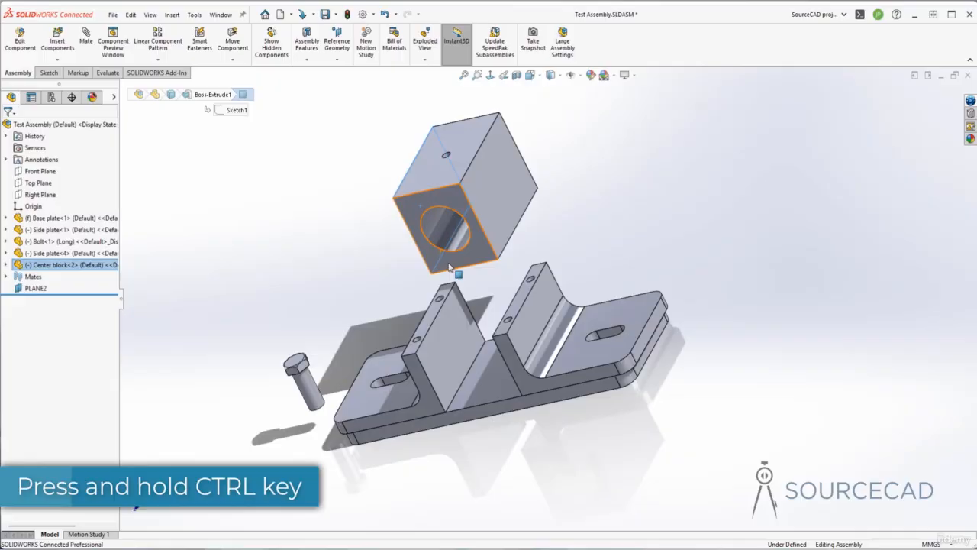
{"action": "left_click", "coordinate": [449, 327], "text": "ctrl"}
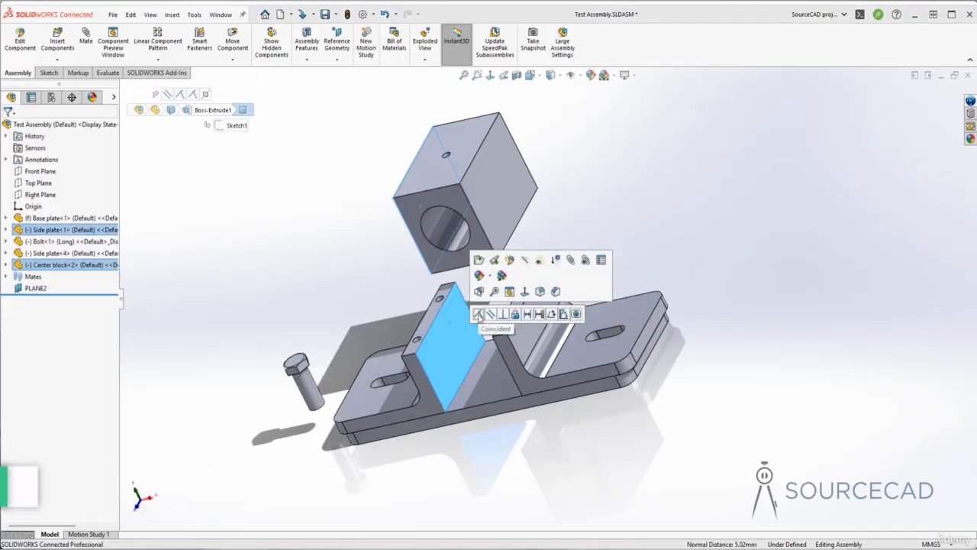
{"action": "left_click", "coordinate": [479, 314]}
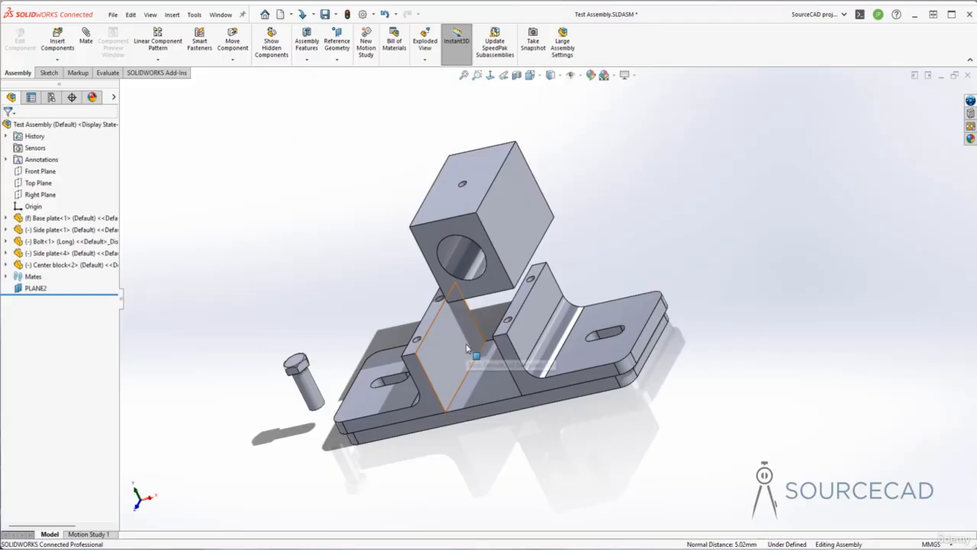
{"action": "left_click", "coordinate": [509, 221]}
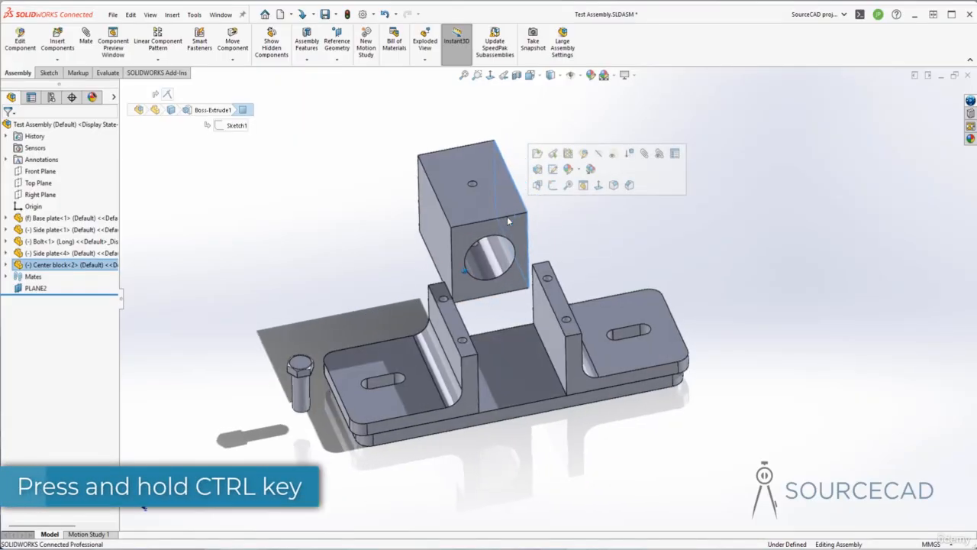
{"action": "left_click", "coordinate": [550, 326], "text": "ctrl"}
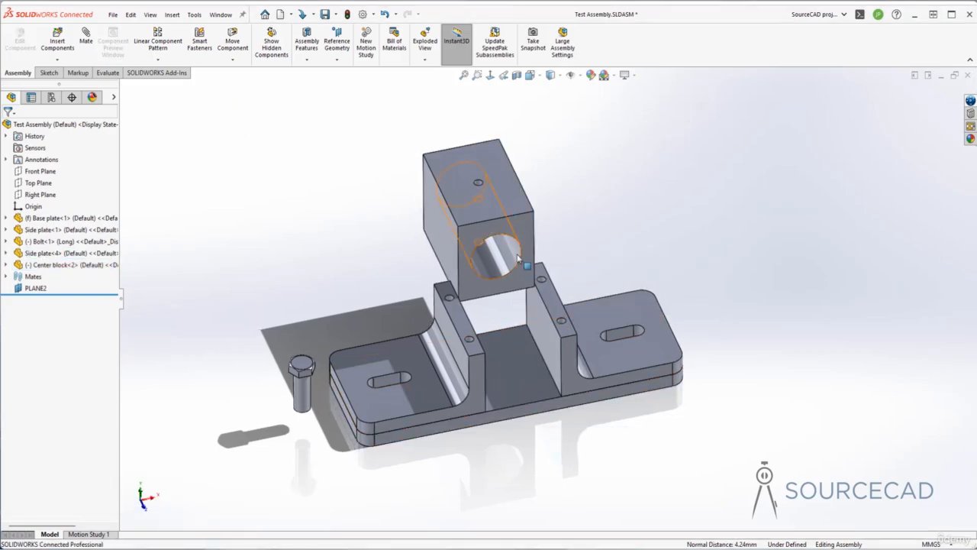
Mate the Center block's front face coincident with the base plate's long front face, and raise the block above the base plate.
{"action": "left_click", "coordinate": [522, 220]}
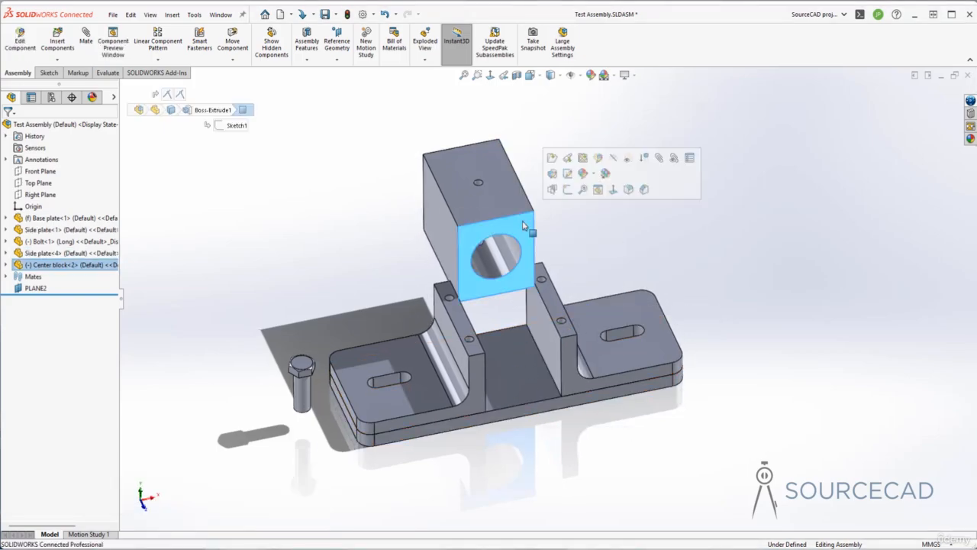
{"action": "left_click", "coordinate": [563, 409], "text": "ctrl"}
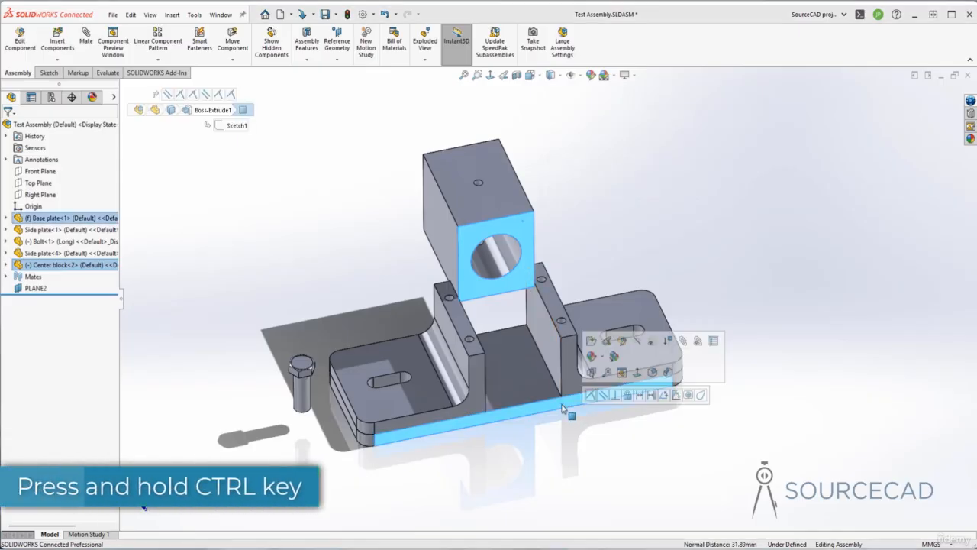
{"action": "left_click", "coordinate": [592, 395]}
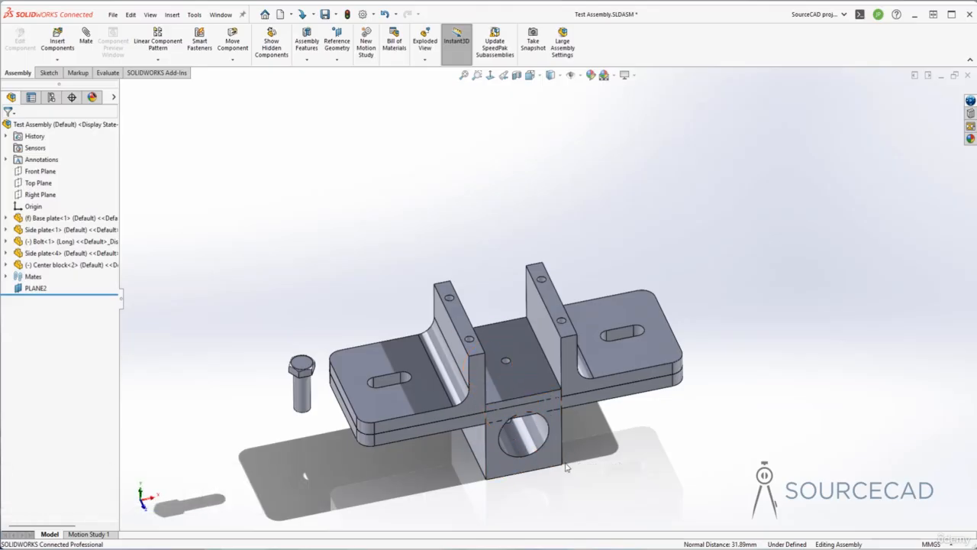
{"action": "left_click_drag", "start_coordinate": [538, 439], "coordinate": [540, 343]}
{"action": "left_click", "coordinate": [561, 490]}
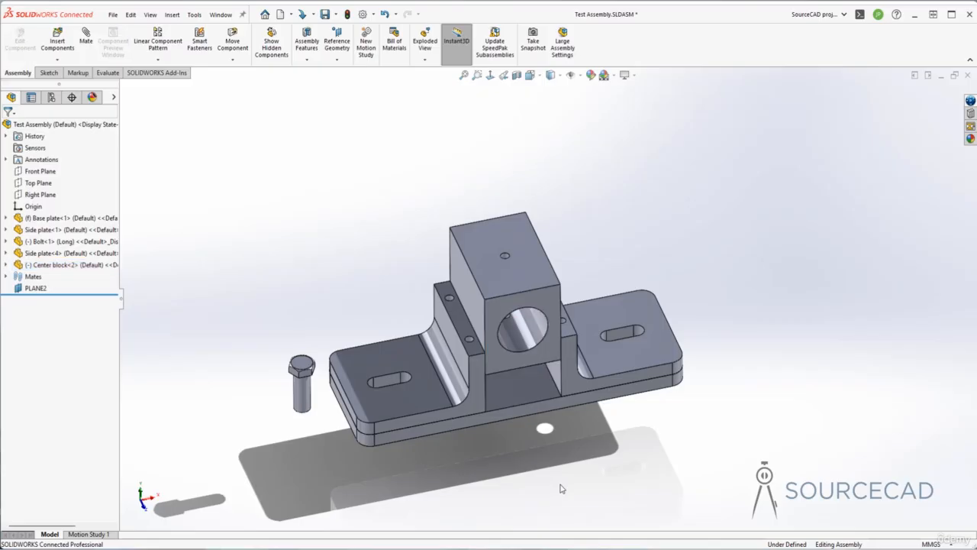
{"action": "middle_click_drag", "start_coordinate": [562, 488], "coordinate": [486, 376]}
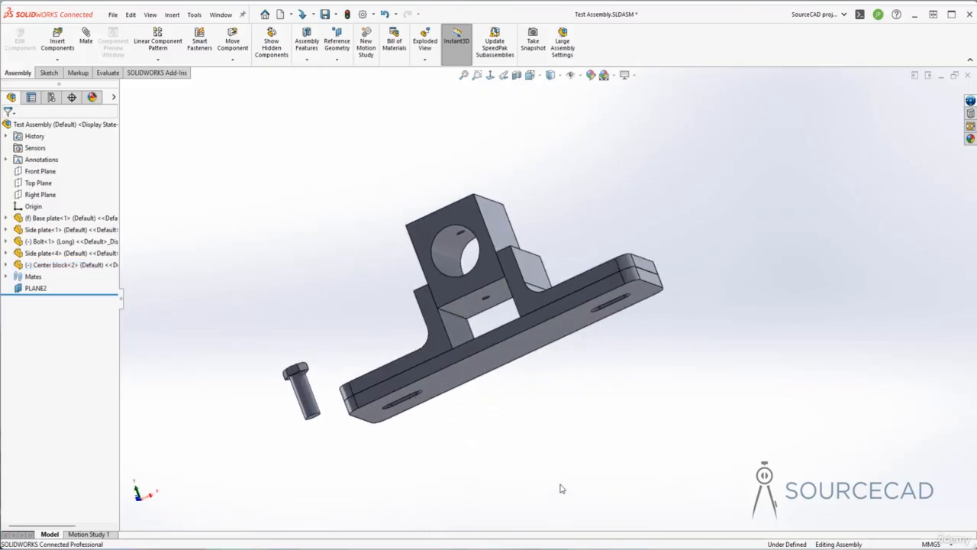
Mate the Center block's bottom face coincident with the base plate's top face between the side plates.
{"action": "left_click", "coordinate": [474, 311]}
{"action": "key", "text": "ctrl+7"}
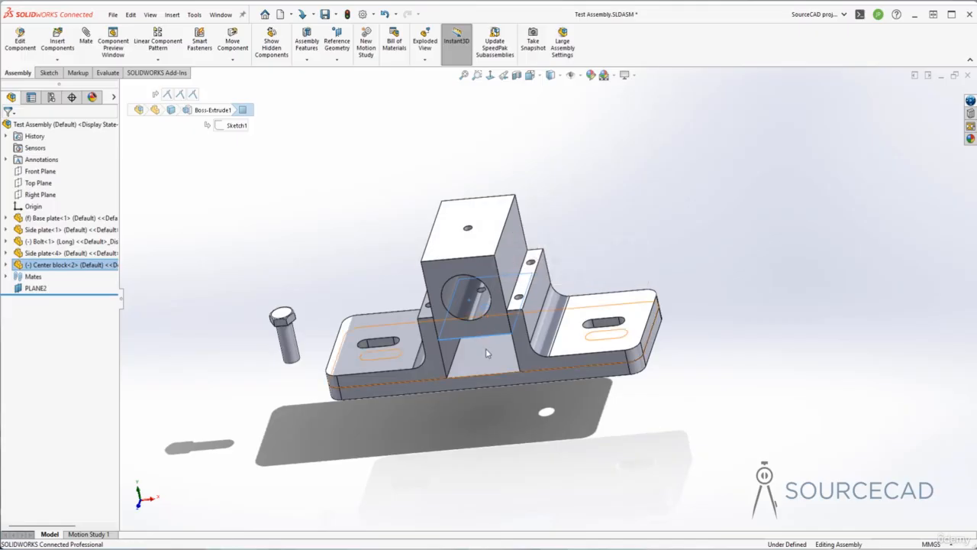
{"action": "left_click", "coordinate": [487, 354], "text": "ctrl"}
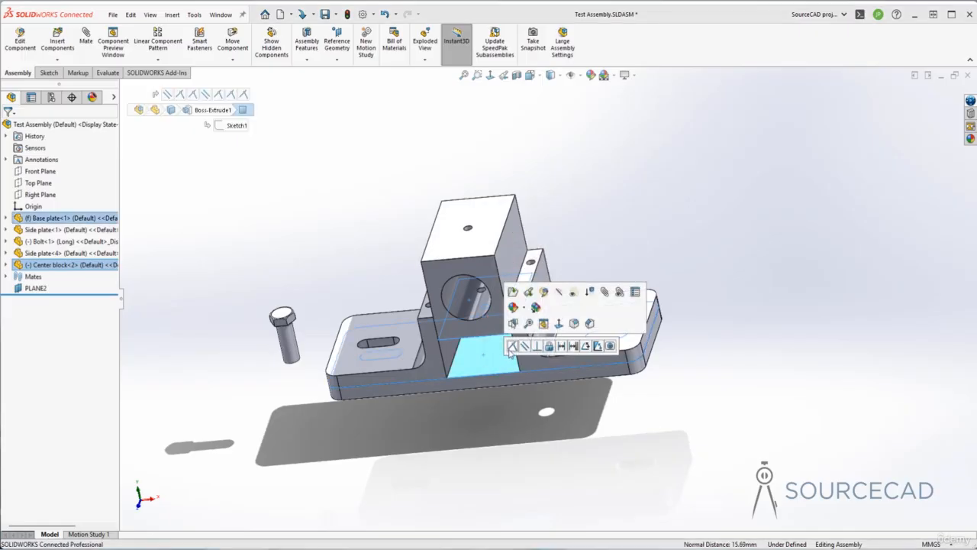
{"action": "left_click", "coordinate": [512, 345]}
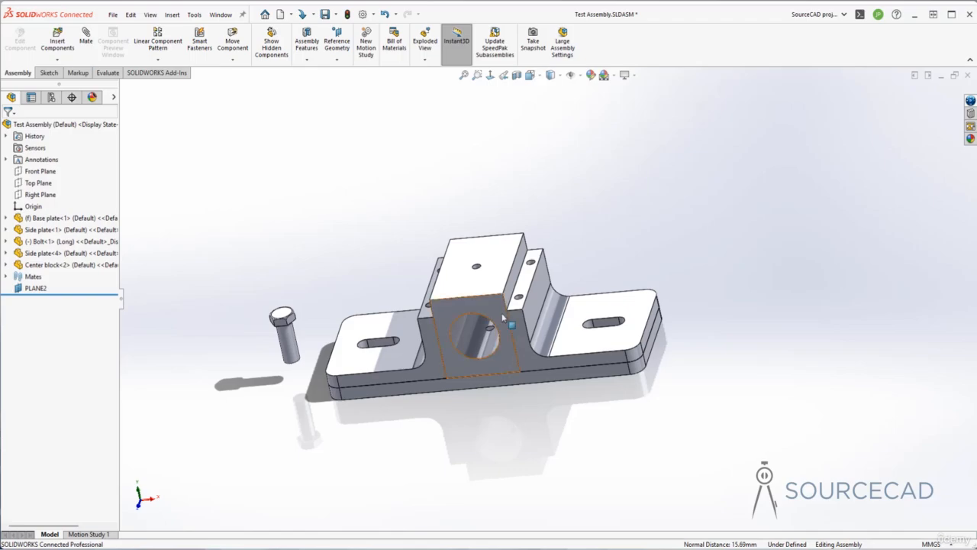
{"action": "middle_click_drag", "start_coordinate": [455, 454], "coordinate": [456, 455]}
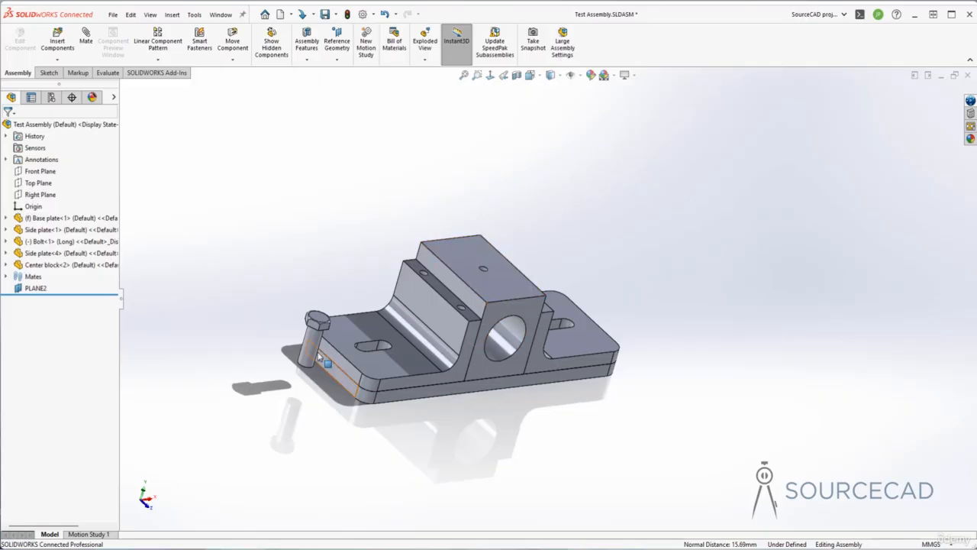
{"action": "middle_click_drag", "start_coordinate": [310, 344], "coordinate": [341, 396]}
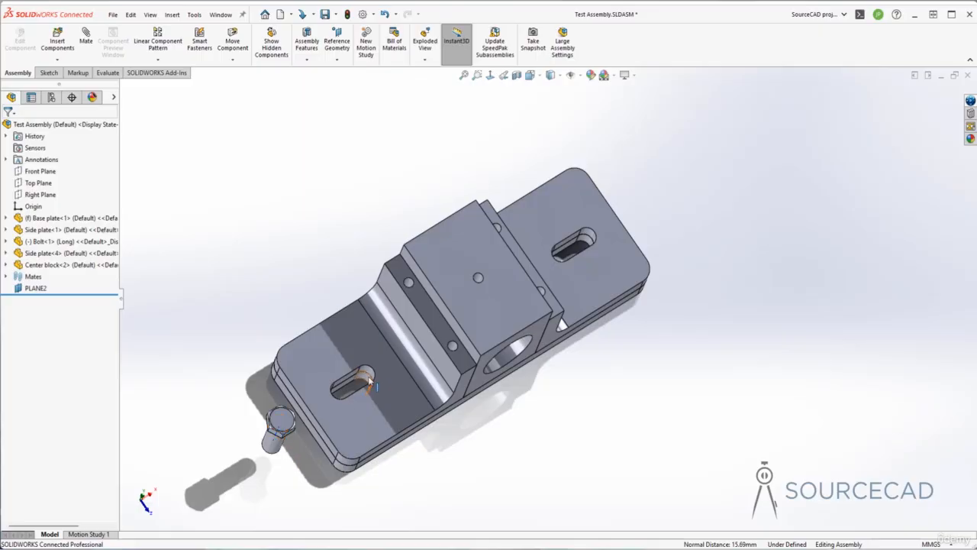
{"action": "middle_click_drag", "start_coordinate": [369, 380], "coordinate": [351, 386]}
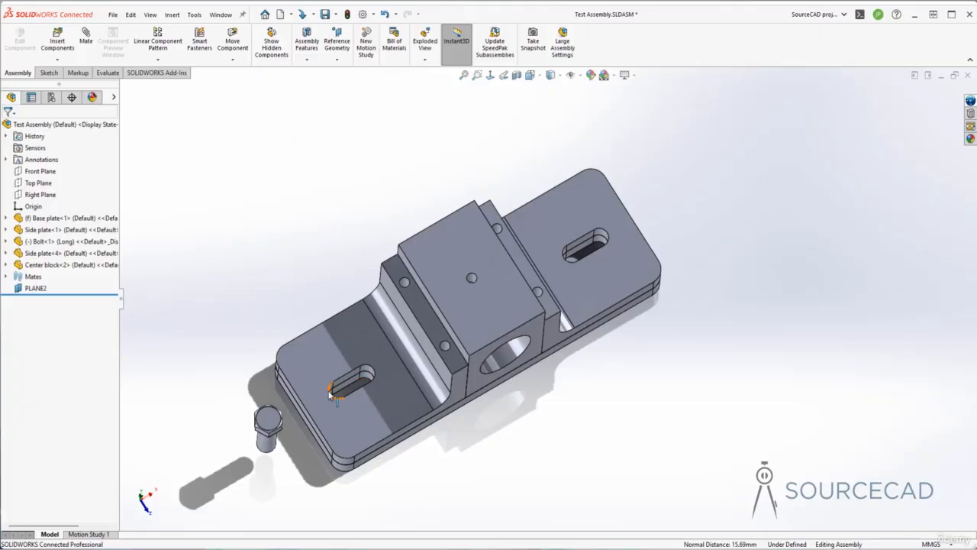
{"action": "middle_click_drag", "start_coordinate": [332, 393], "coordinate": [336, 390]}
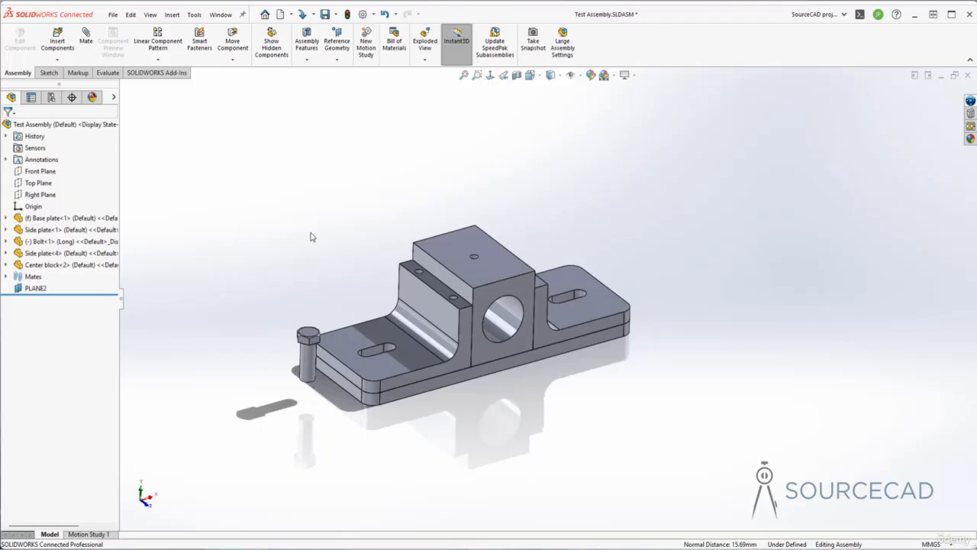
{"action": "left_click", "coordinate": [309, 357]}
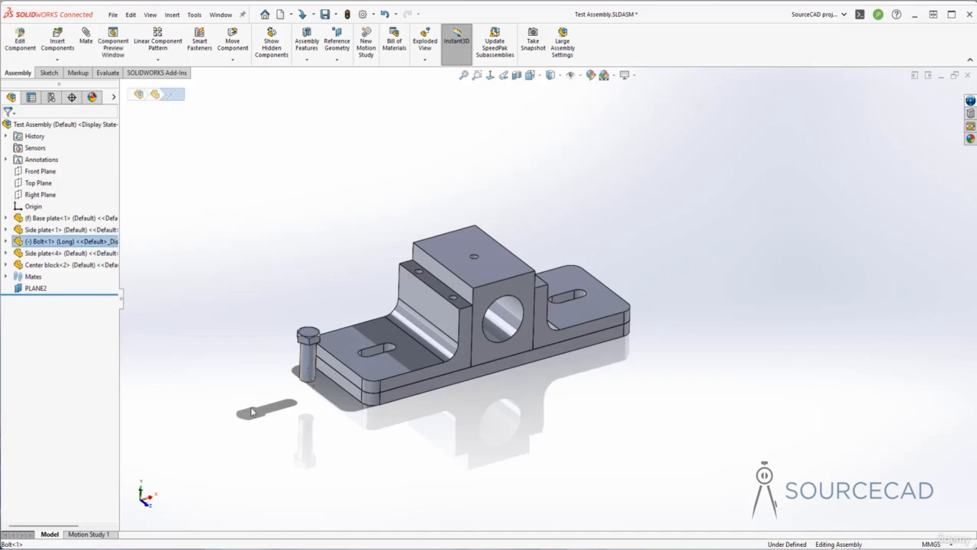
{"action": "left_click", "coordinate": [310, 368]}
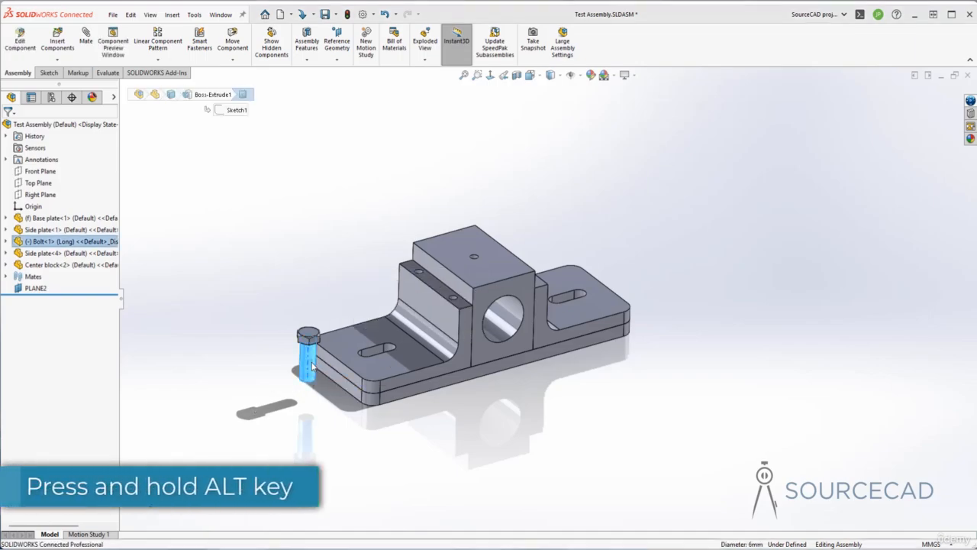
{"action": "left_click_drag", "start_coordinate": [310, 371], "coordinate": [349, 339], "text": "alt"}
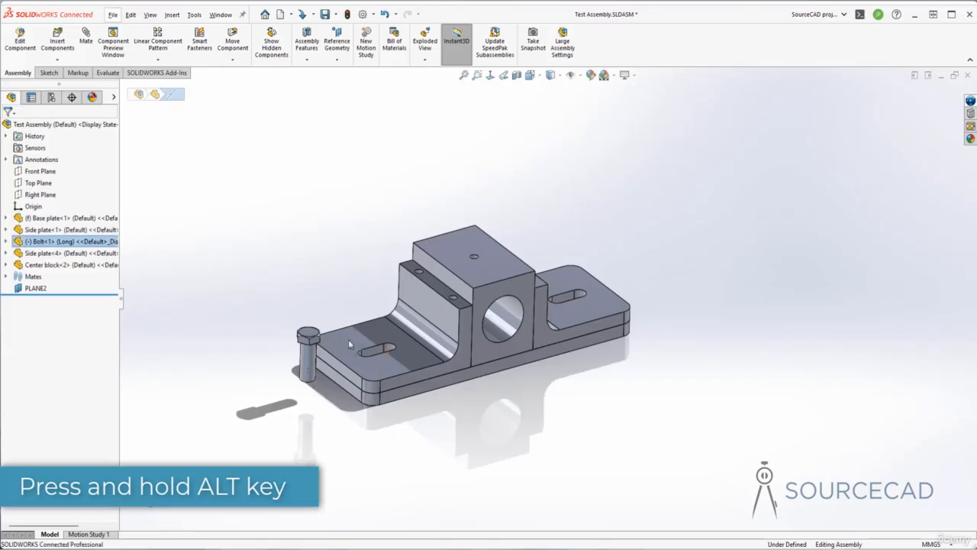
{"action": "left_click", "coordinate": [257, 348]}
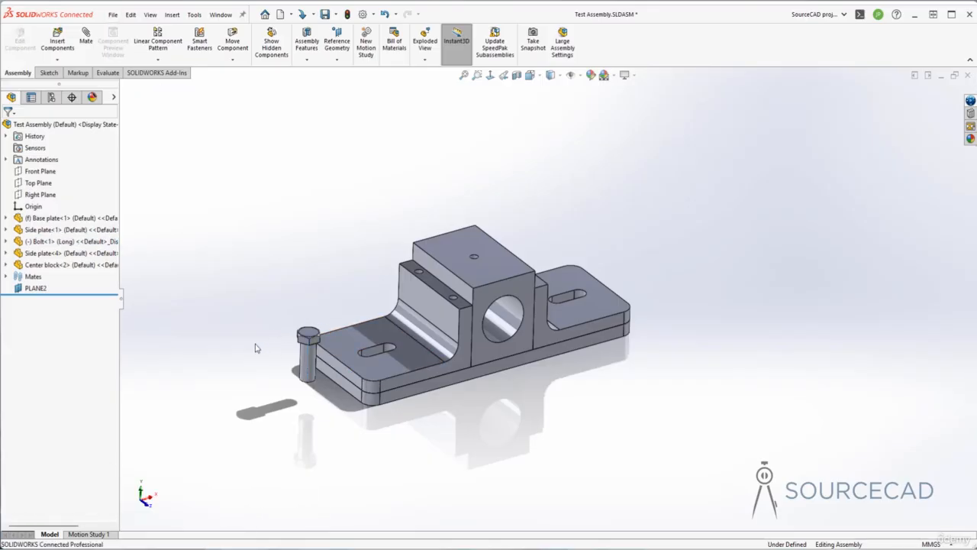
Mate the bolt's shank concentric with the inner rounded end of the nearby plate slot, and slide the bolt slightly along its axis.
{"action": "left_click", "coordinate": [302, 370]}
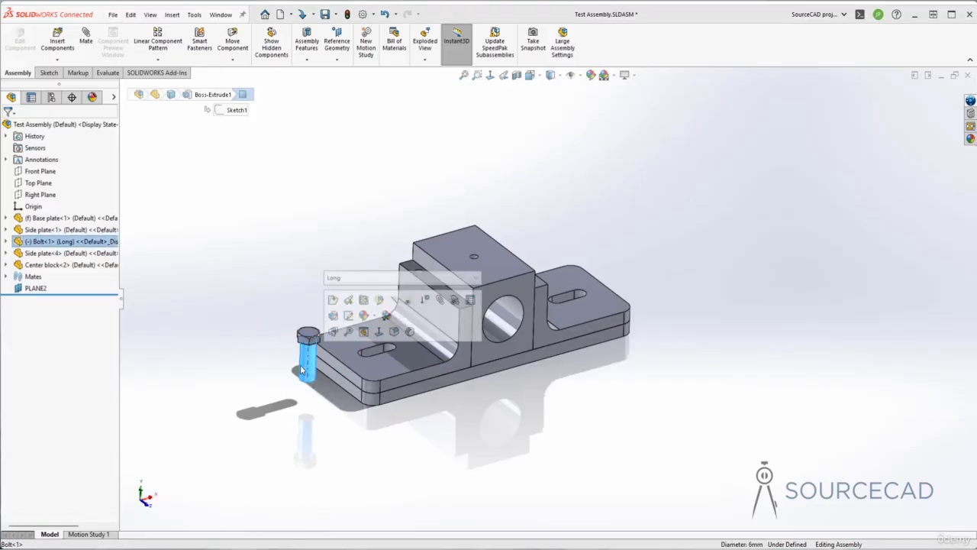
{"action": "mouse_move", "coordinate": [303, 372]}
{"action": "left_mouse_down"}
{"action": "mouse_move", "coordinate": [357, 349]}
{"action": "mouse_move", "coordinate": [389, 349]}
{"action": "mouse_move", "coordinate": [393, 365]}
{"action": "mouse_move", "coordinate": [400, 359]}
{"action": "mouse_move", "coordinate": [390, 361]}
{"action": "left_mouse_up"}
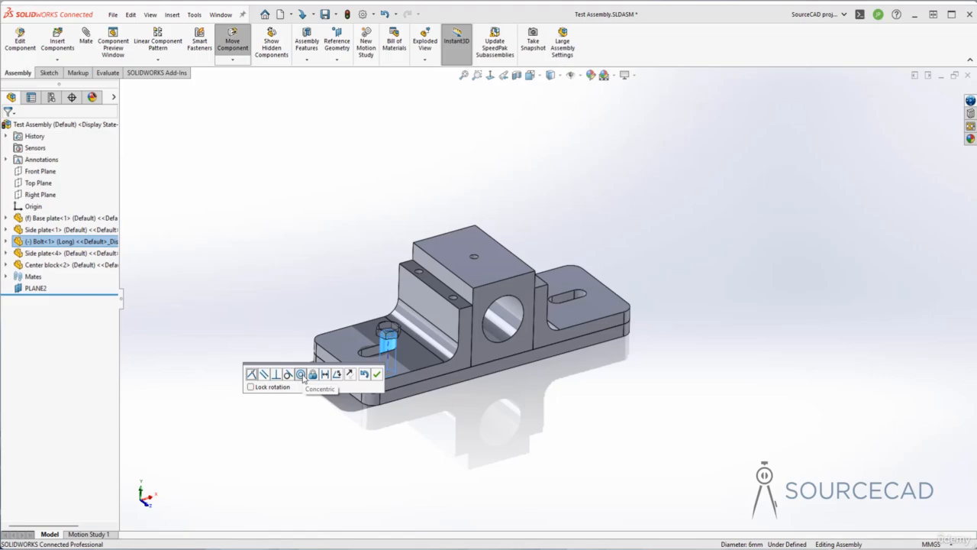
{"action": "left_click", "coordinate": [302, 375]}
{"action": "left_click", "coordinate": [376, 373]}
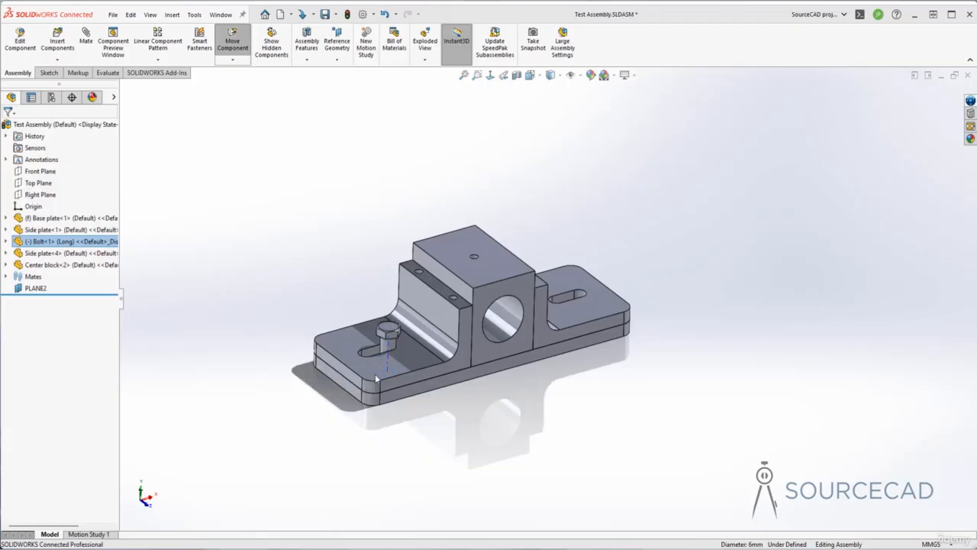
{"action": "left_click", "coordinate": [275, 427]}
{"action": "mouse_move", "coordinate": [387, 345]}
{"action": "left_mouse_down"}
{"action": "mouse_move", "coordinate": [391, 331]}
{"action": "mouse_move", "coordinate": [390, 349]}
{"action": "left_mouse_up"}
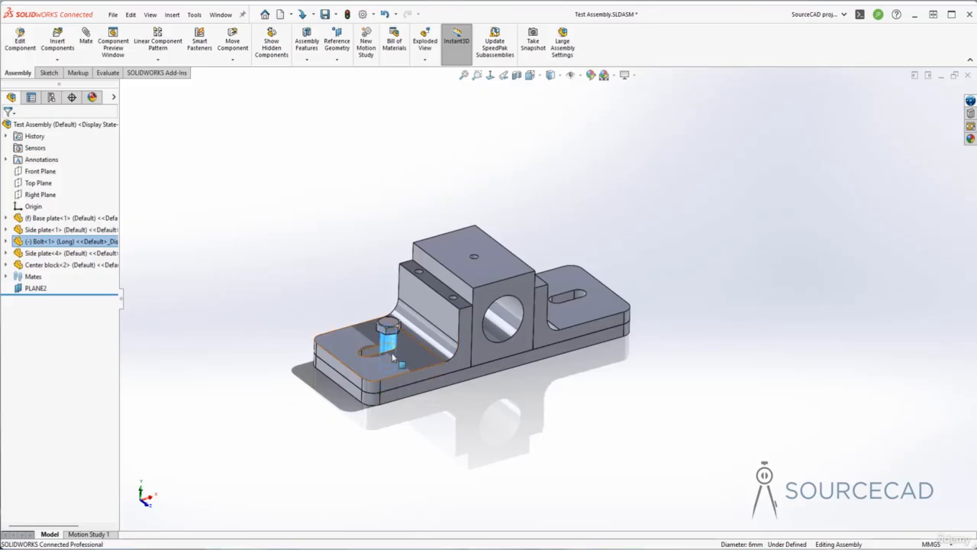
Copy the mated bolt and place the copy beside the opposite end of the base plate.
{"action": "left_click_drag", "start_coordinate": [391, 344], "coordinate": [415, 324], "text": "ctrl"}
{"action": "left_click_drag", "start_coordinate": [550, 312], "coordinate": [644, 271], "text": "ctrl"}
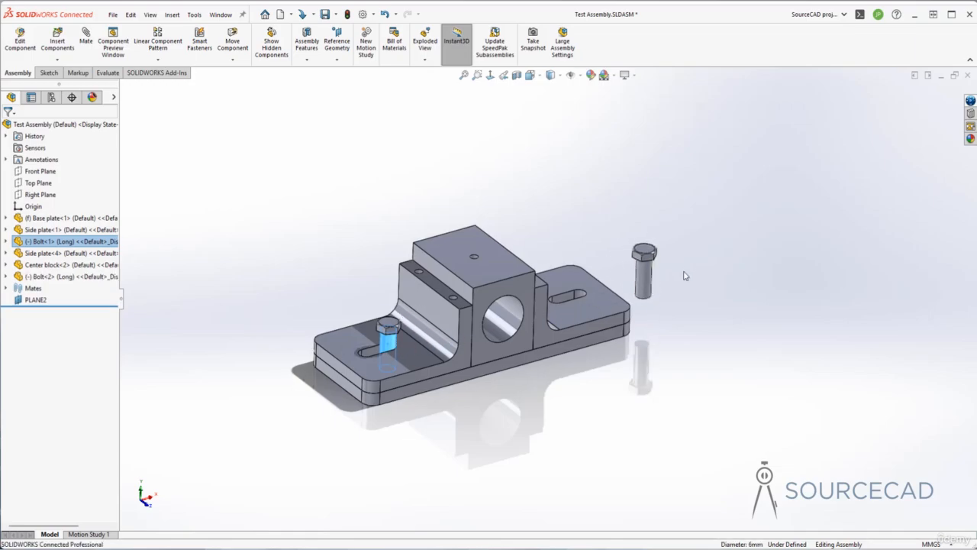
{"action": "left_click", "coordinate": [687, 313]}
{"action": "middle_click_drag", "start_coordinate": [687, 313], "coordinate": [687, 313]}
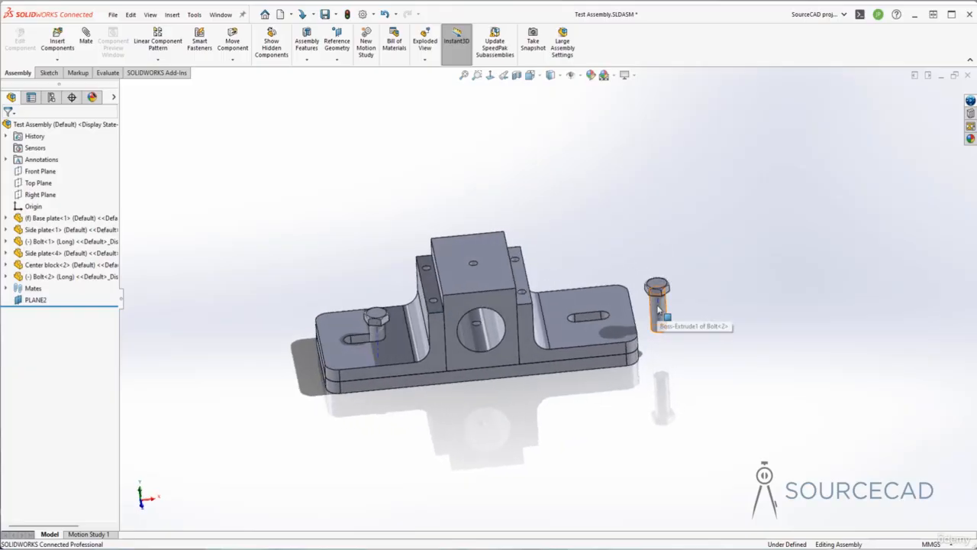
Mate the copied bolt's shank concentric with the inner end of the other side plate's slot, with Lock rotation on.
{"action": "left_click", "coordinate": [655, 309]}
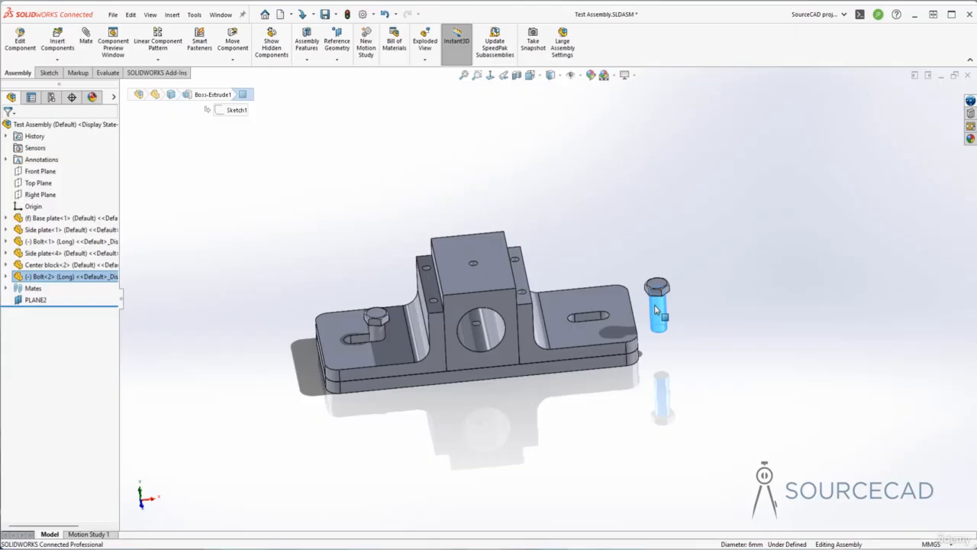
{"action": "left_click_drag", "start_coordinate": [655, 309], "coordinate": [574, 320]}
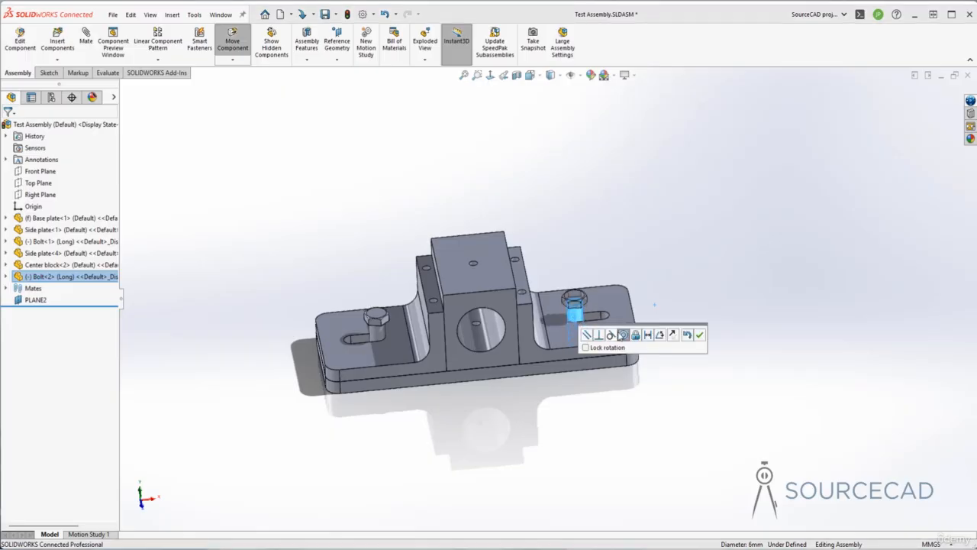
{"action": "left_click", "coordinate": [586, 348]}
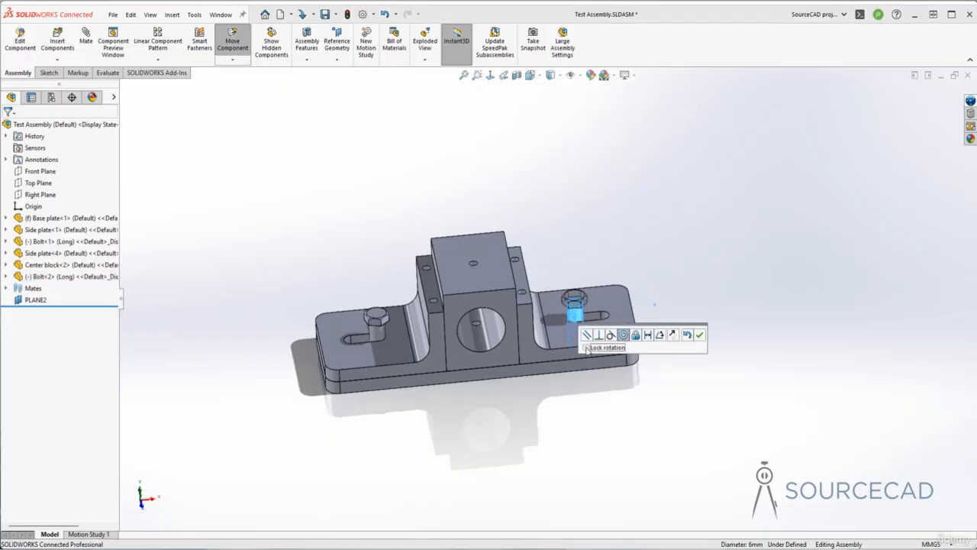
{"action": "left_click", "coordinate": [699, 335]}
{"action": "mouse_move", "coordinate": [581, 304]}
{"action": "left_mouse_down"}
{"action": "mouse_move", "coordinate": [592, 300]}
{"action": "mouse_move", "coordinate": [574, 304]}
{"action": "mouse_move", "coordinate": [578, 313]}
{"action": "left_mouse_up"}
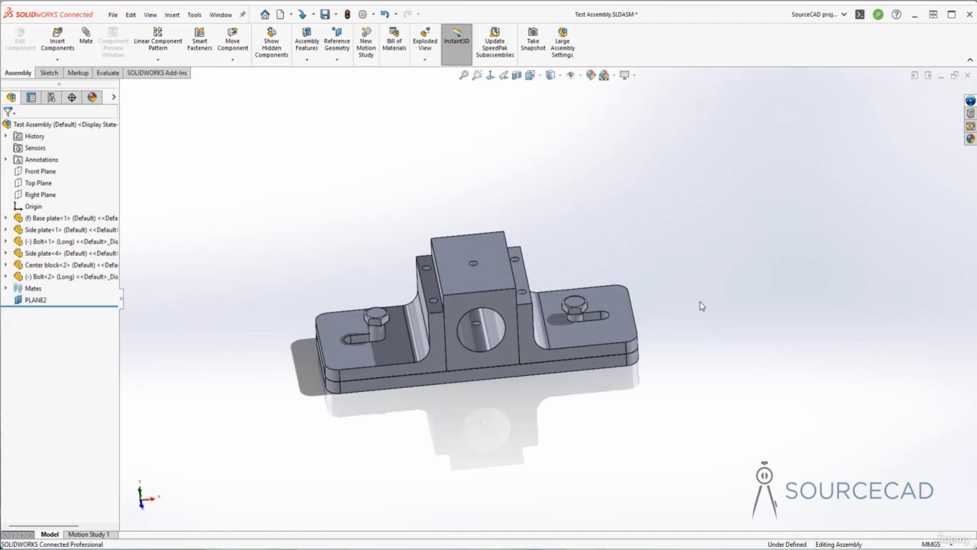
Edit the first bolt's concentric mate to turn on Lock rotation.
{"action": "left_click", "coordinate": [6, 289]}
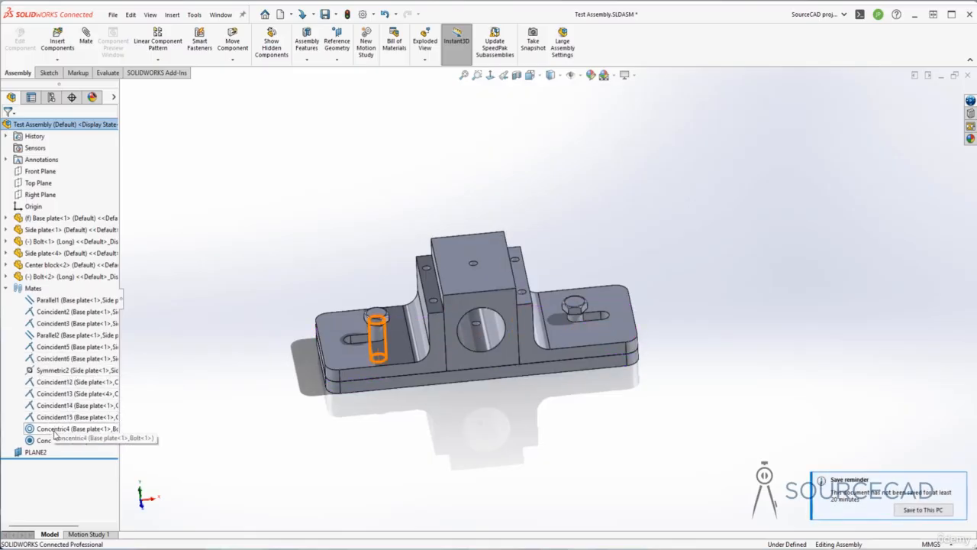
{"action": "left_click", "coordinate": [54, 430]}
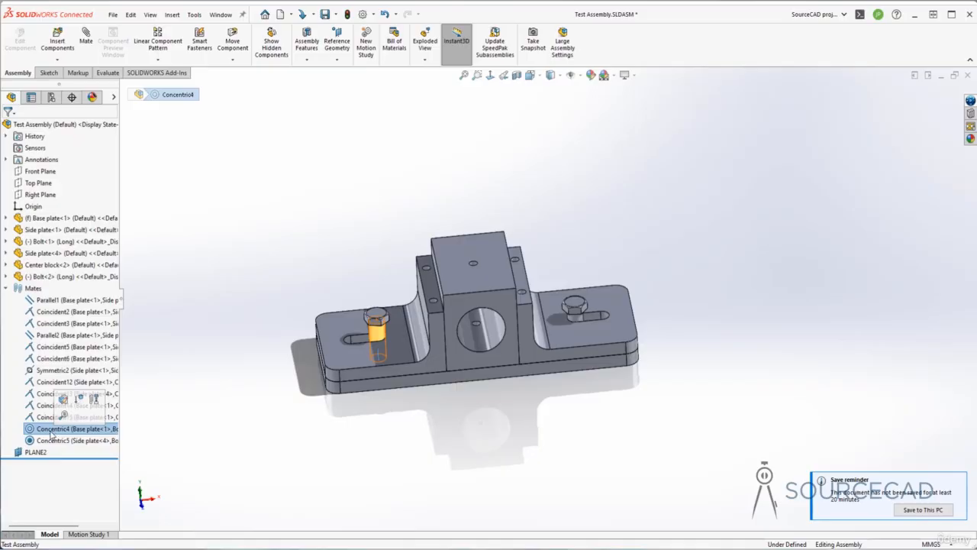
{"action": "right_click", "coordinate": [51, 432]}
{"action": "left_click", "coordinate": [63, 317]}
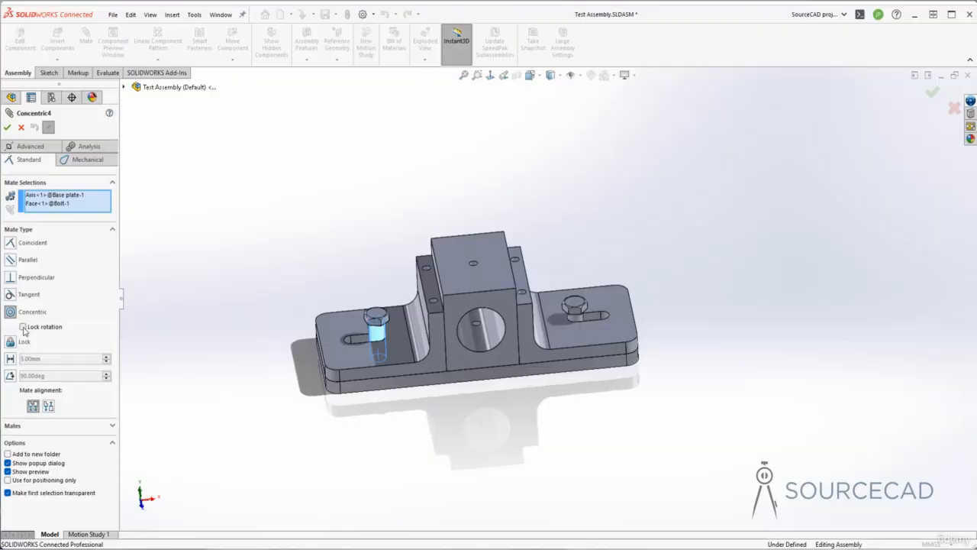
{"action": "left_click", "coordinate": [23, 326]}
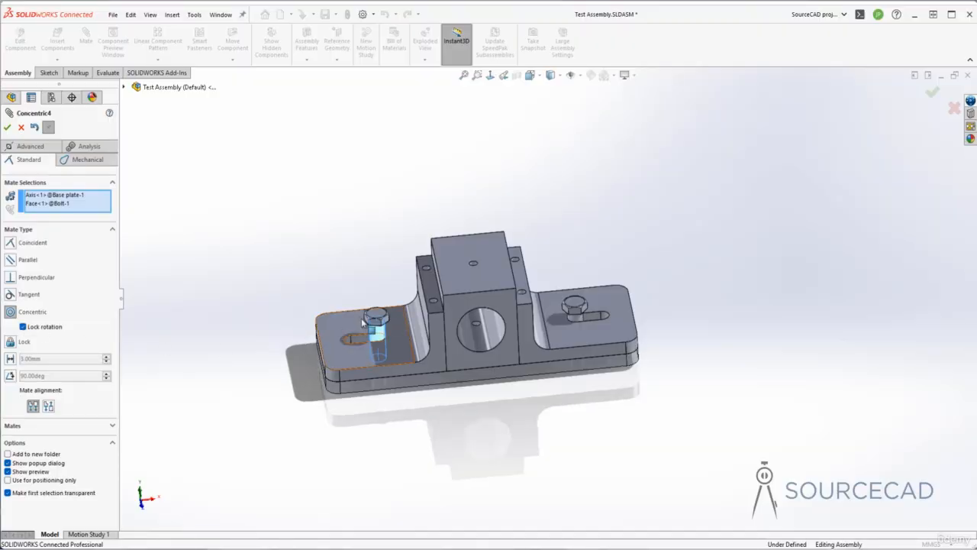
{"action": "left_click", "coordinate": [7, 127]}
{"action": "left_click", "coordinate": [7, 127]}
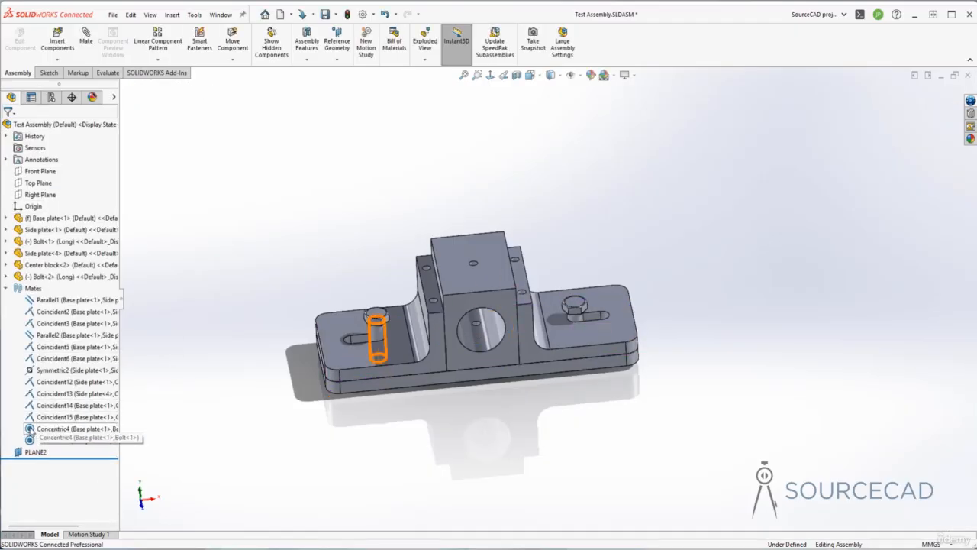
{"action": "left_click", "coordinate": [6, 288]}
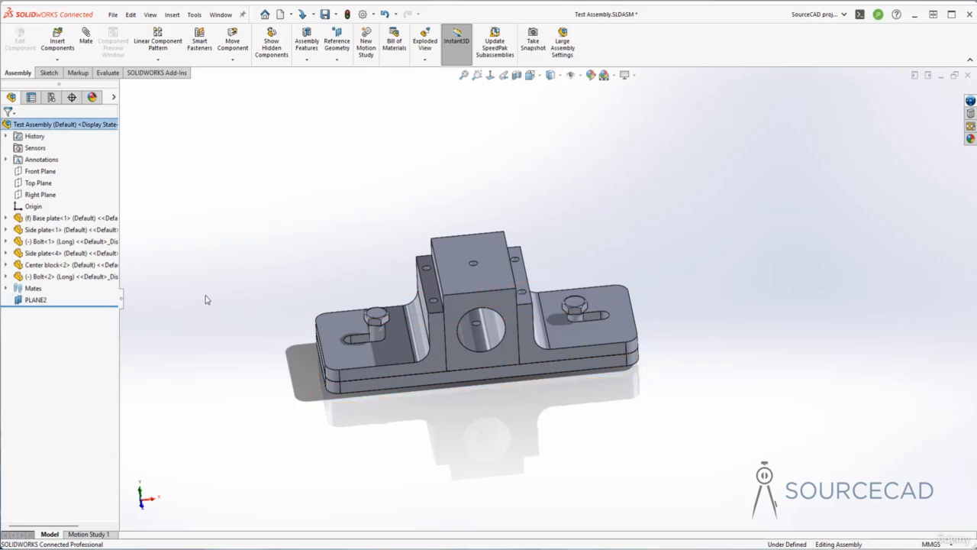
Slide both bolts upward along their slot axes to test their remaining movement.
{"action": "left_click_drag", "start_coordinate": [376, 331], "coordinate": [375, 323]}
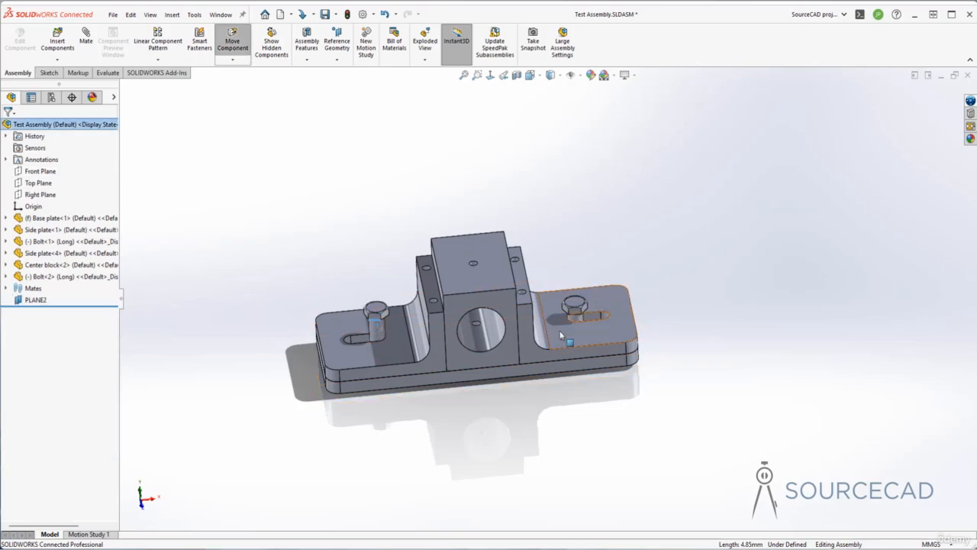
{"action": "left_click", "coordinate": [571, 310]}
{"action": "left_click", "coordinate": [672, 298]}
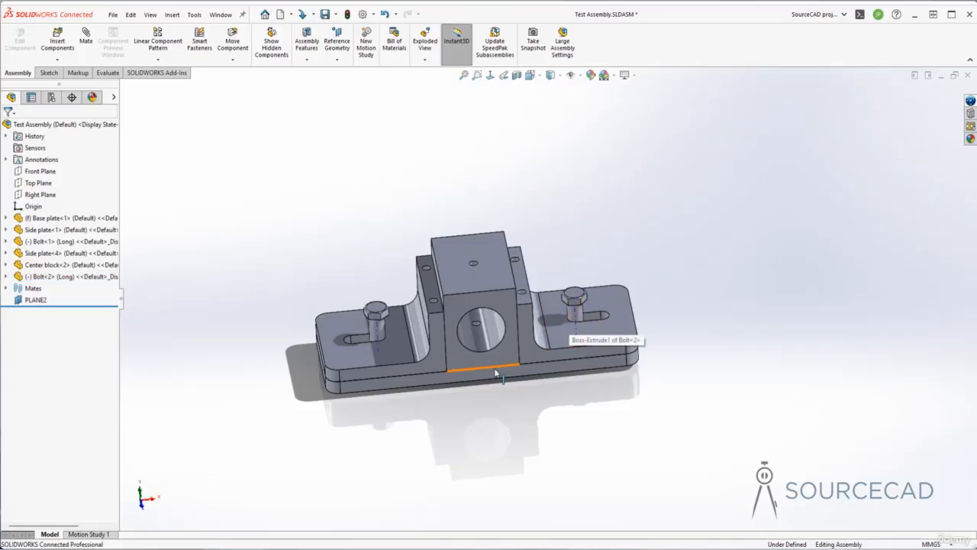
{"action": "middle_click_drag", "start_coordinate": [472, 374], "coordinate": [496, 447]}
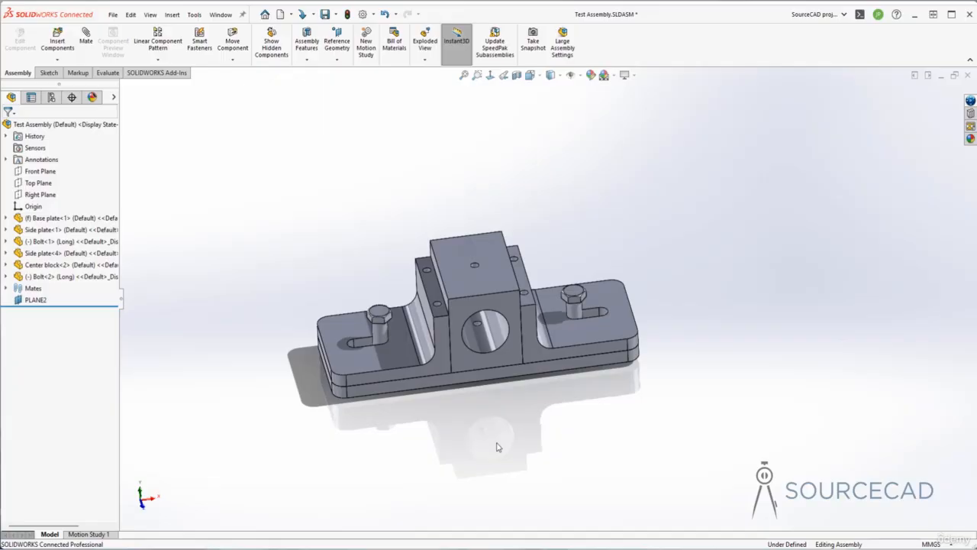